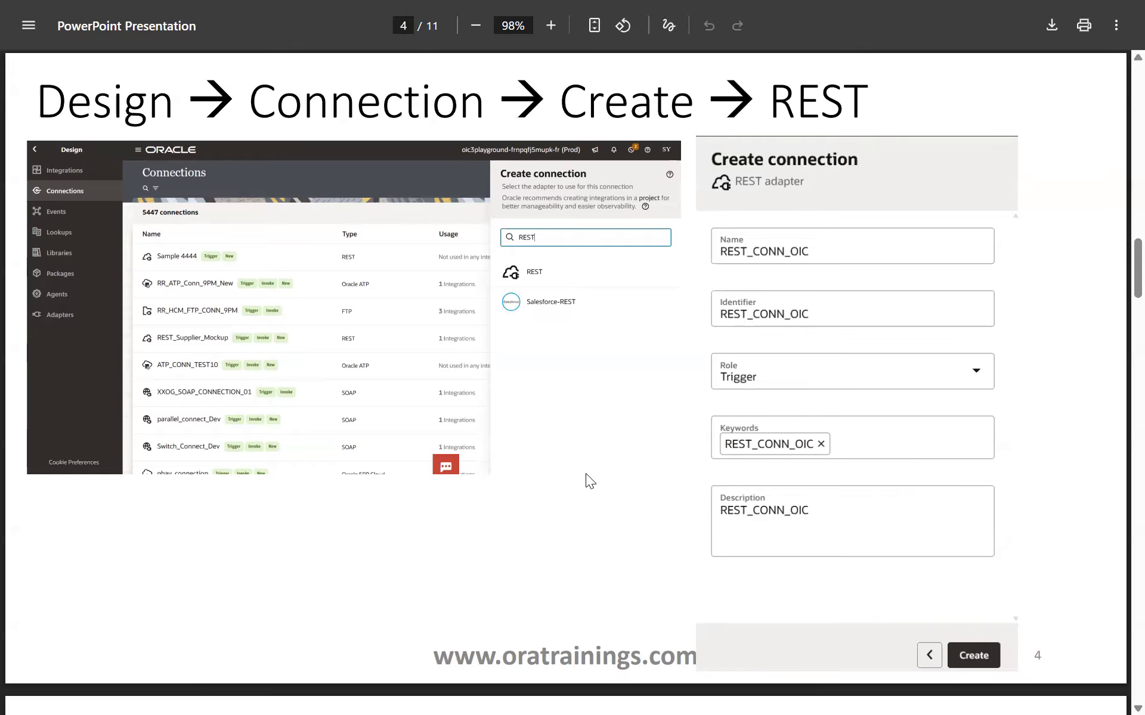
Advance the PDF two slides to slide 6, about creating the GREET_ME_INT application integration.
{"action": "key", "text": "Right"}
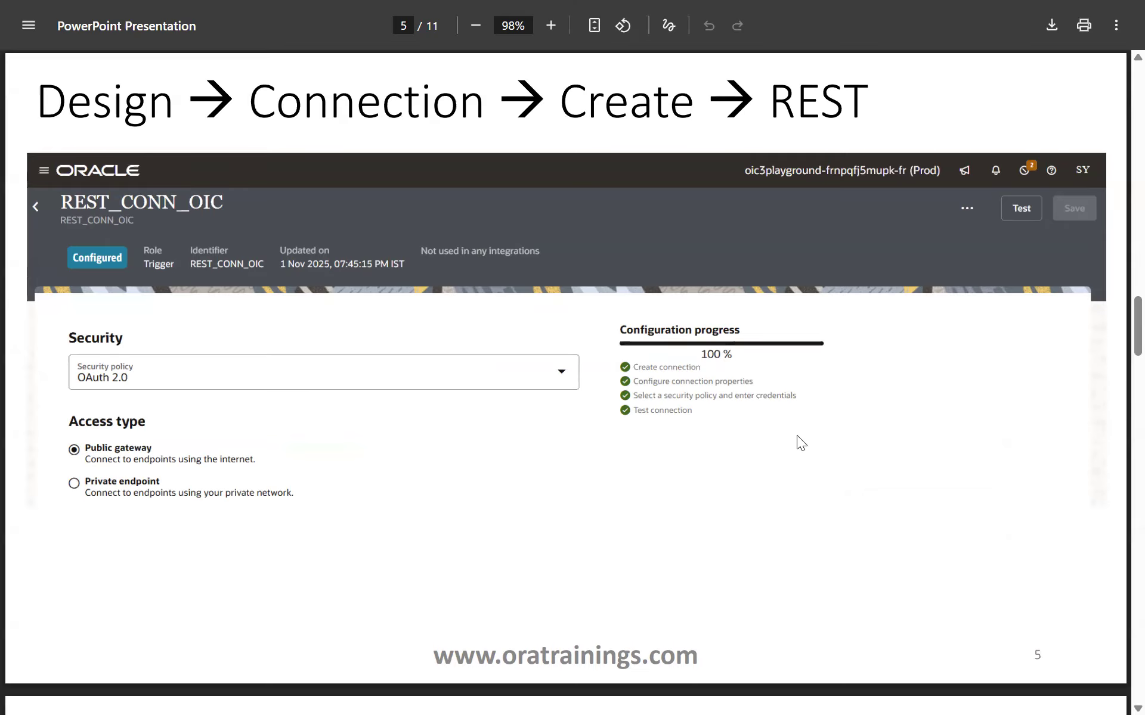
{"action": "key", "text": "Right"}
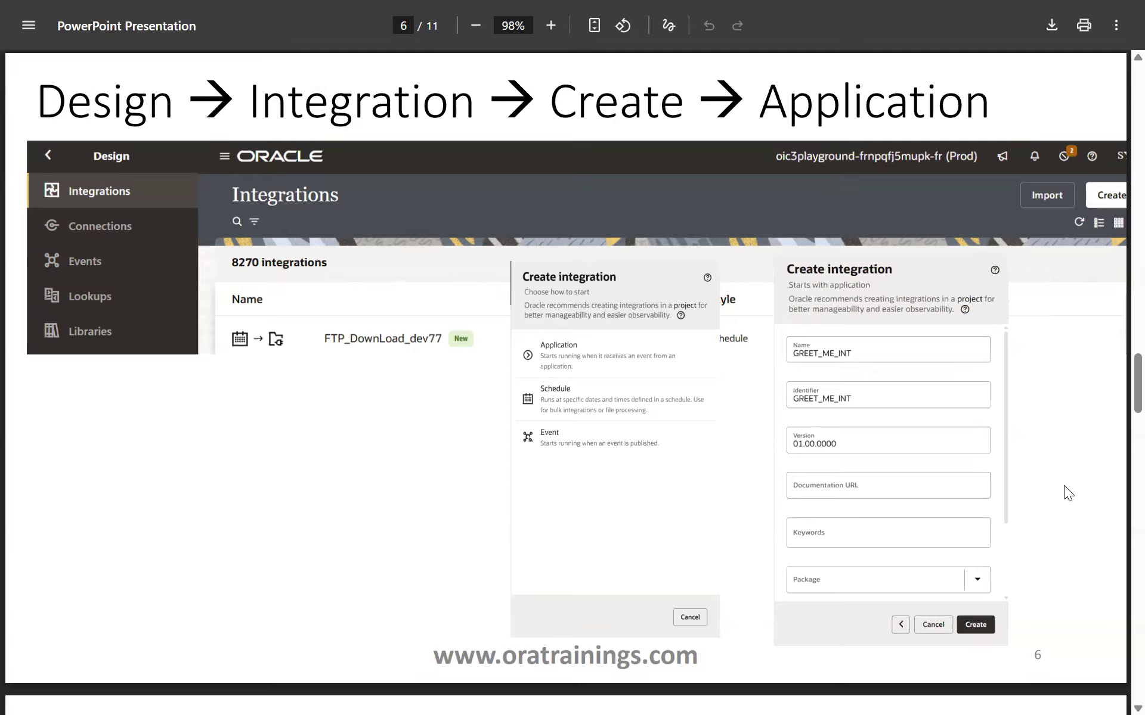
Move to slide 7, Trigger Configuration, covering the /greet GET REST trigger.
{"action": "key", "text": "Page_Down"}
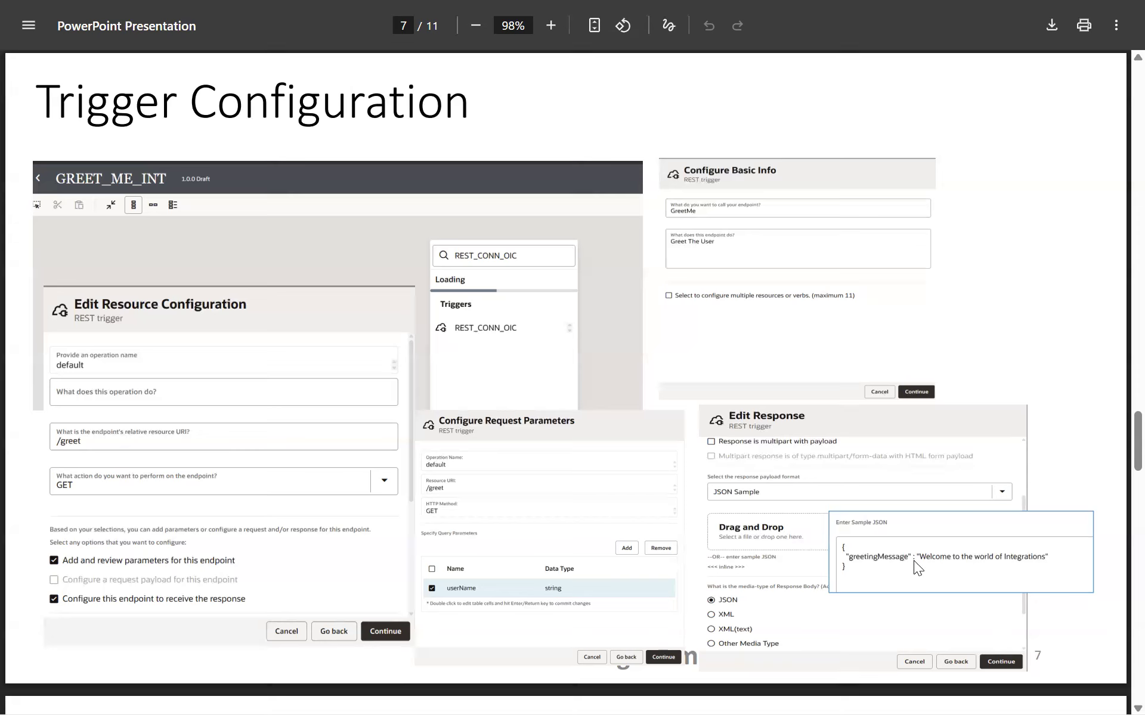
Go past the trigger summary slide to slide 9, Mapping Configuration.
{"action": "key", "text": "Right"}
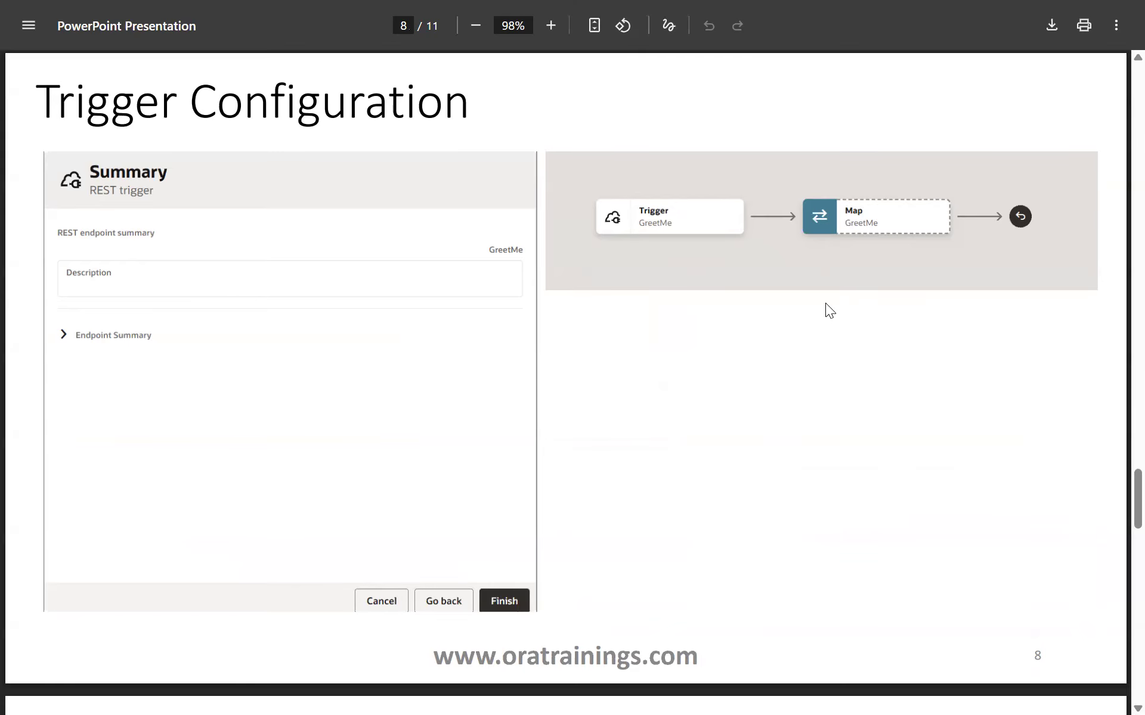
{"action": "scroll", "coordinate": [793, 343], "scroll_direction": "down", "scroll_amount": 5}
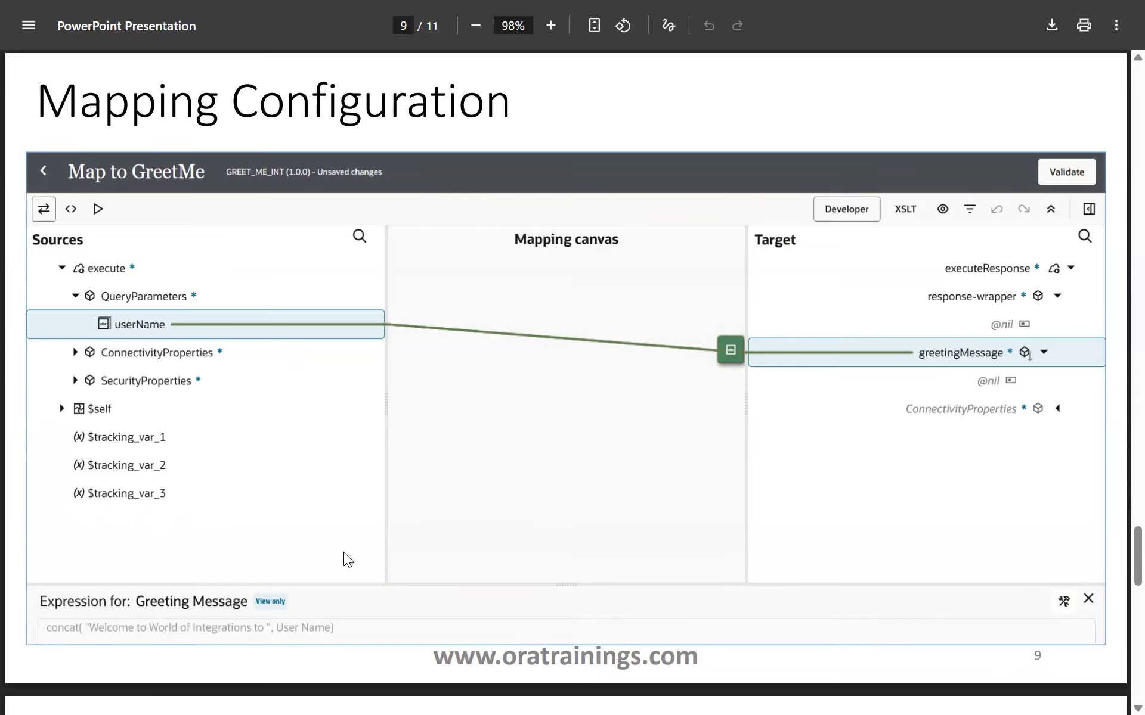
Page through slides 10 and 11, then switch to the Oracle Integration browser window.
{"action": "key", "text": "Right"}
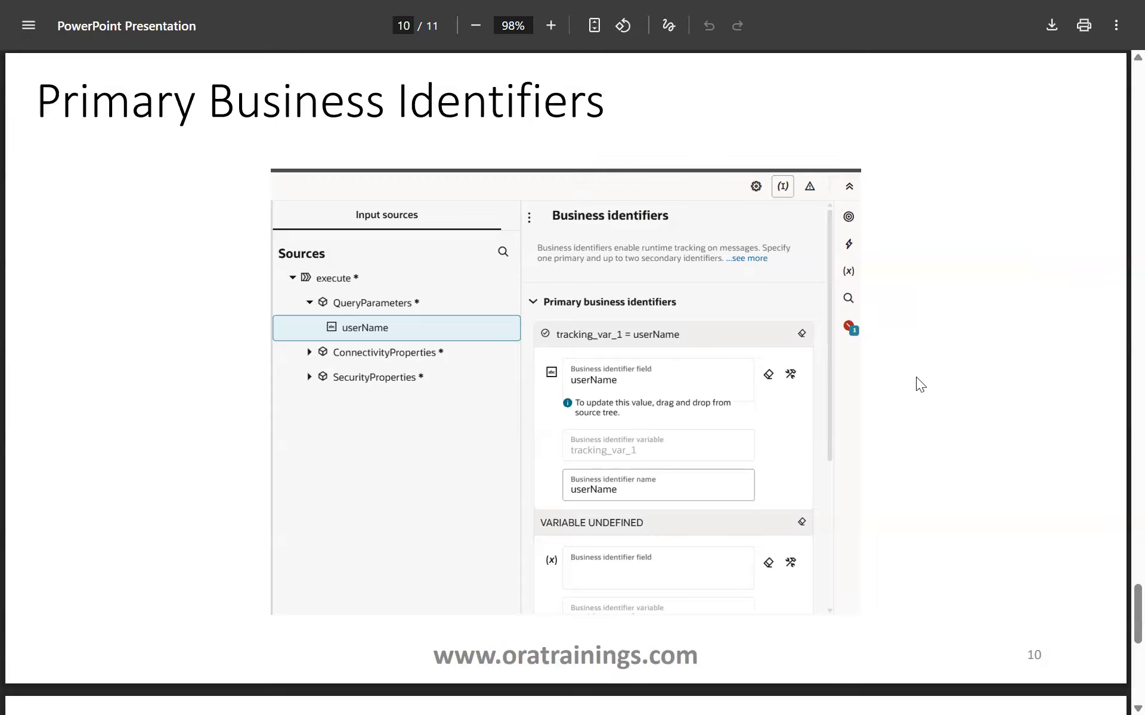
{"action": "scroll", "coordinate": [915, 377], "scroll_direction": "down", "scroll_amount": 10}
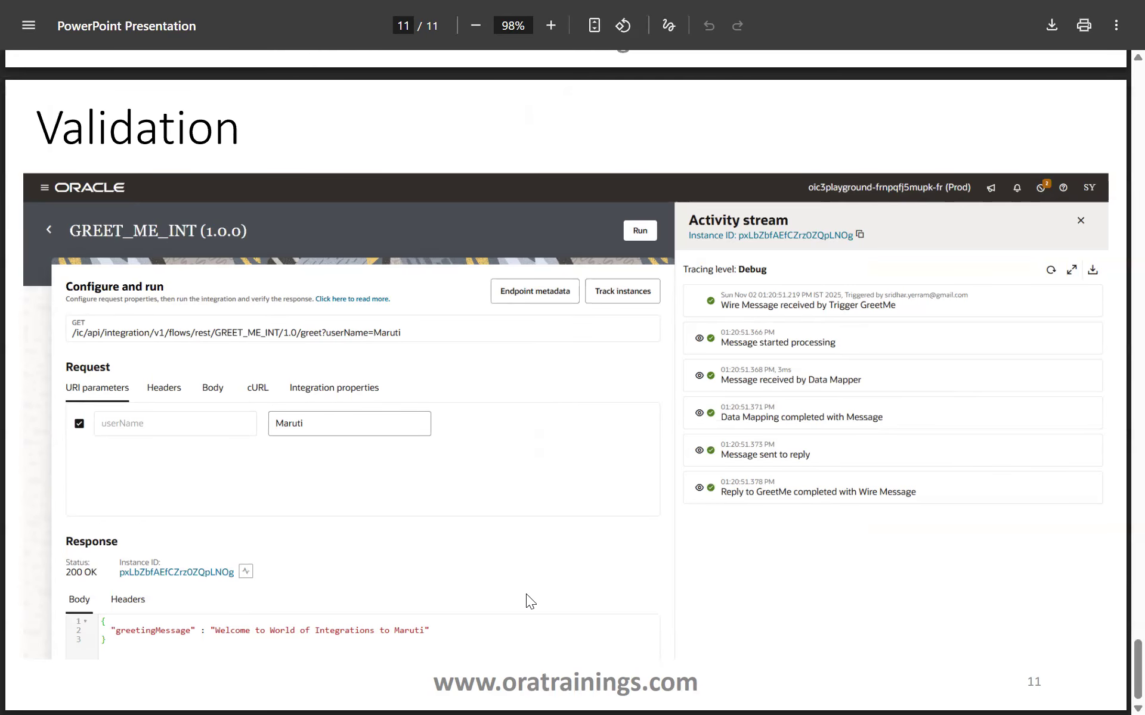
{"action": "key", "text": "alt+Tab"}
{"action": "key", "text": "alt+Tab"}
{"action": "key", "text": "alt+Tab"}
{"action": "key", "text": "alt+Tab"}
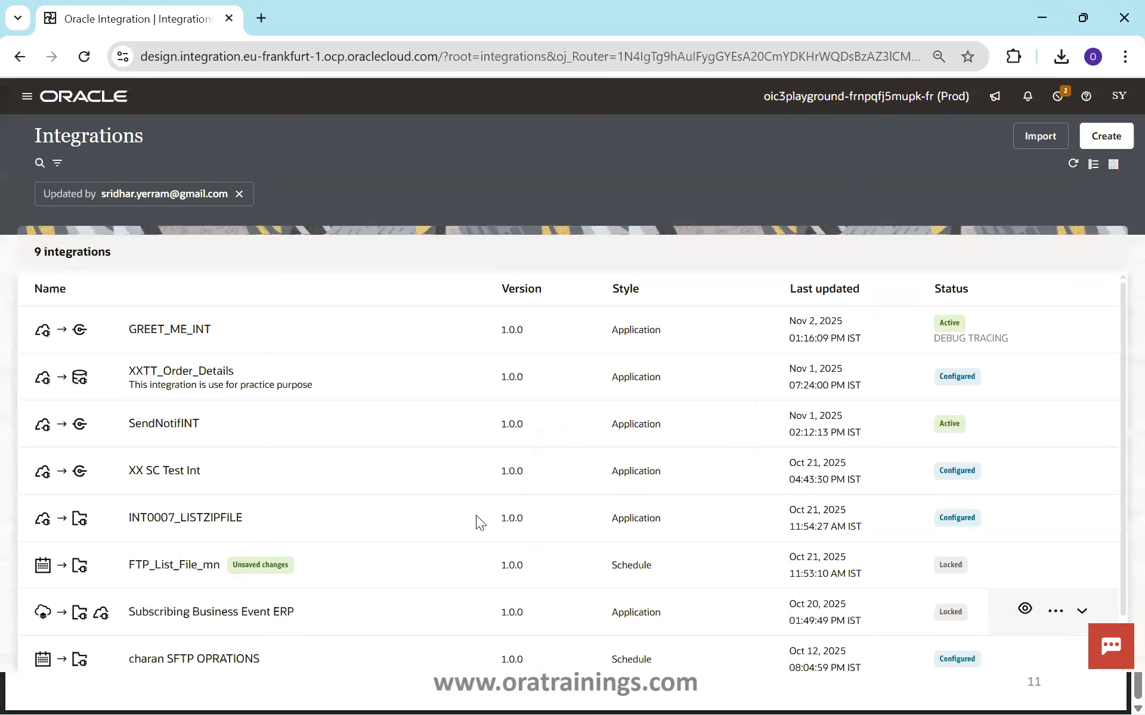
Clear the Updated by filter, go to Connections, and clear its filter to list all 5459.
{"action": "left_click", "coordinate": [239, 194]}
{"action": "left_click", "coordinate": [29, 97]}
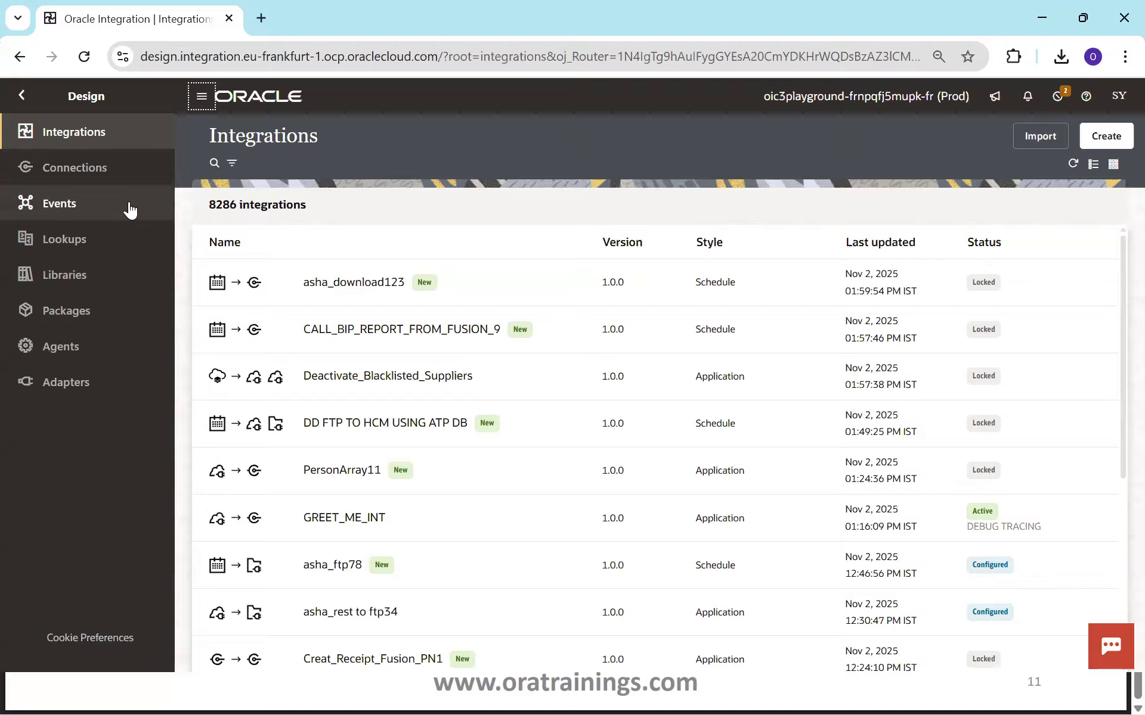
{"action": "left_click", "coordinate": [62, 180]}
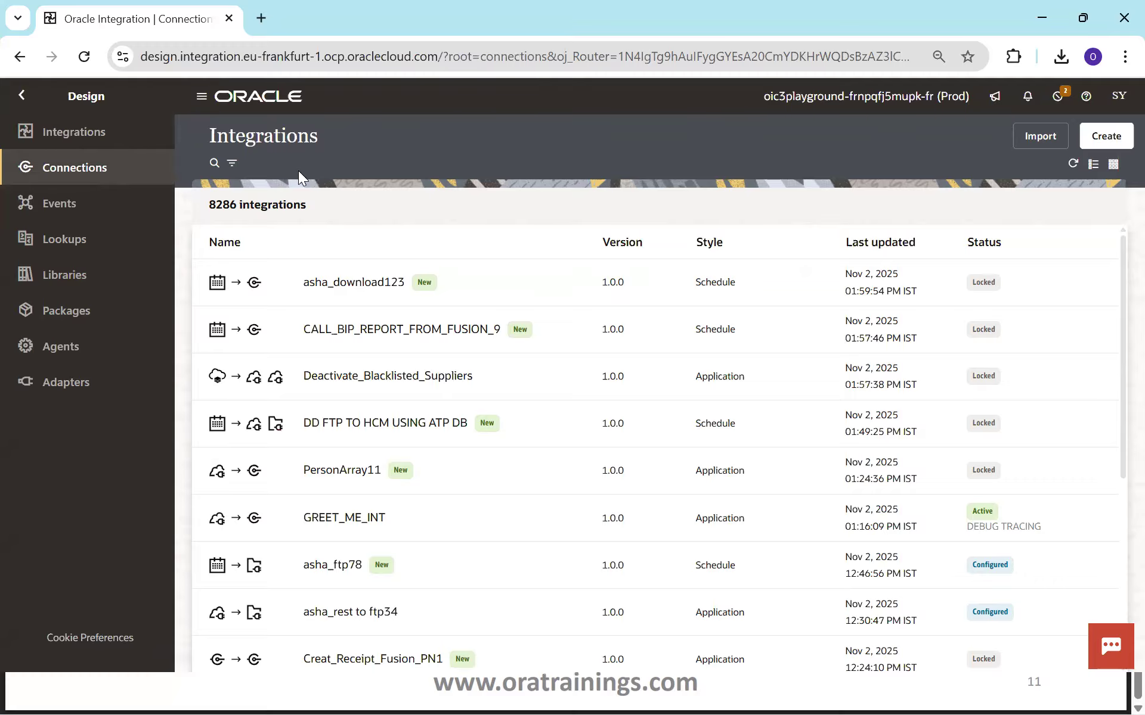
{"action": "left_click", "coordinate": [414, 194]}
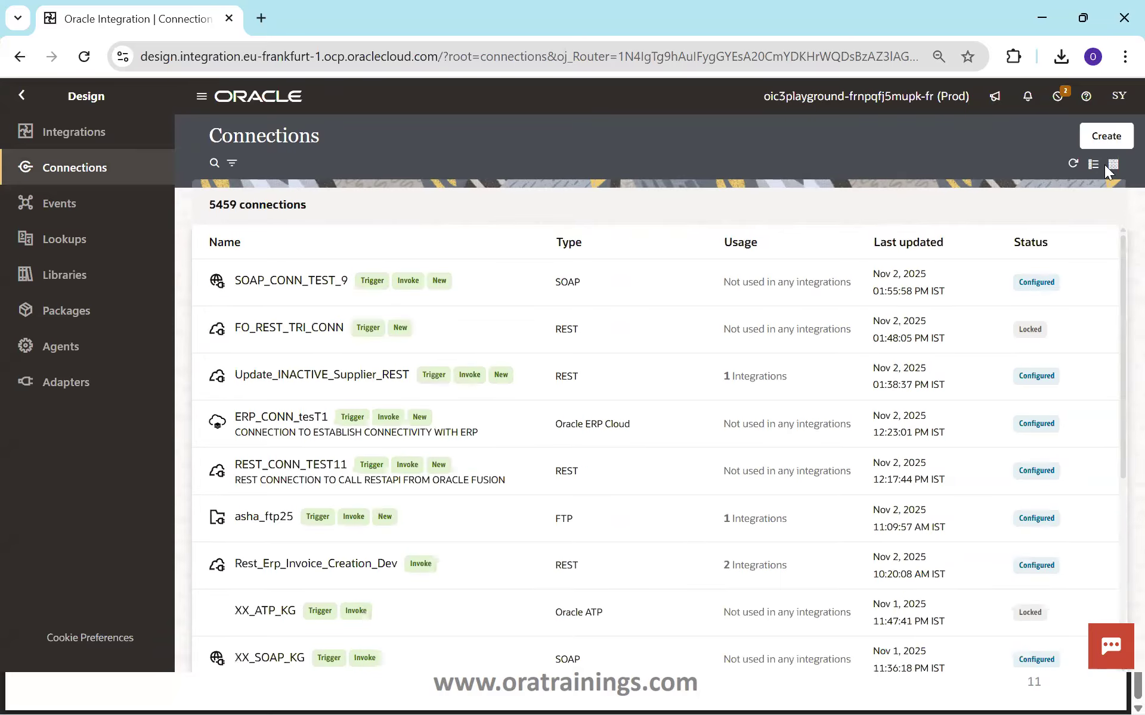
Create a REST adapter connection named REST_CONN_TRIGER_TEST with the Trigger role.
{"action": "left_click", "coordinate": [1095, 140]}
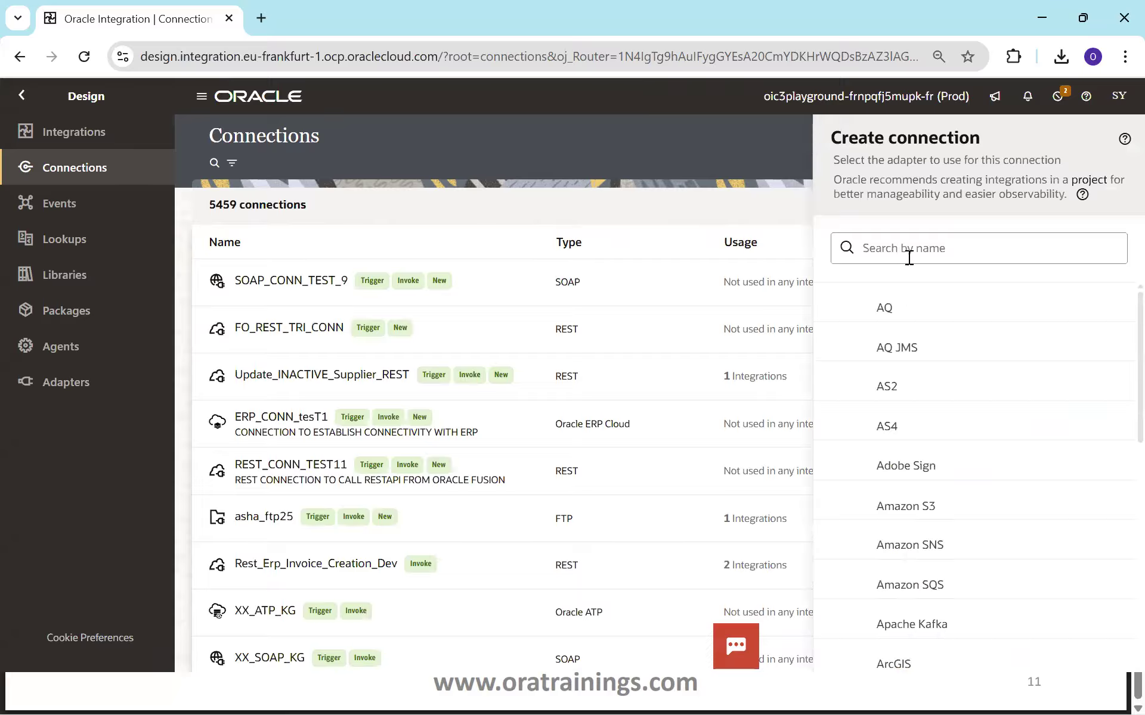
{"action": "left_click", "coordinate": [908, 257]}
{"action": "type", "text": "REST"}
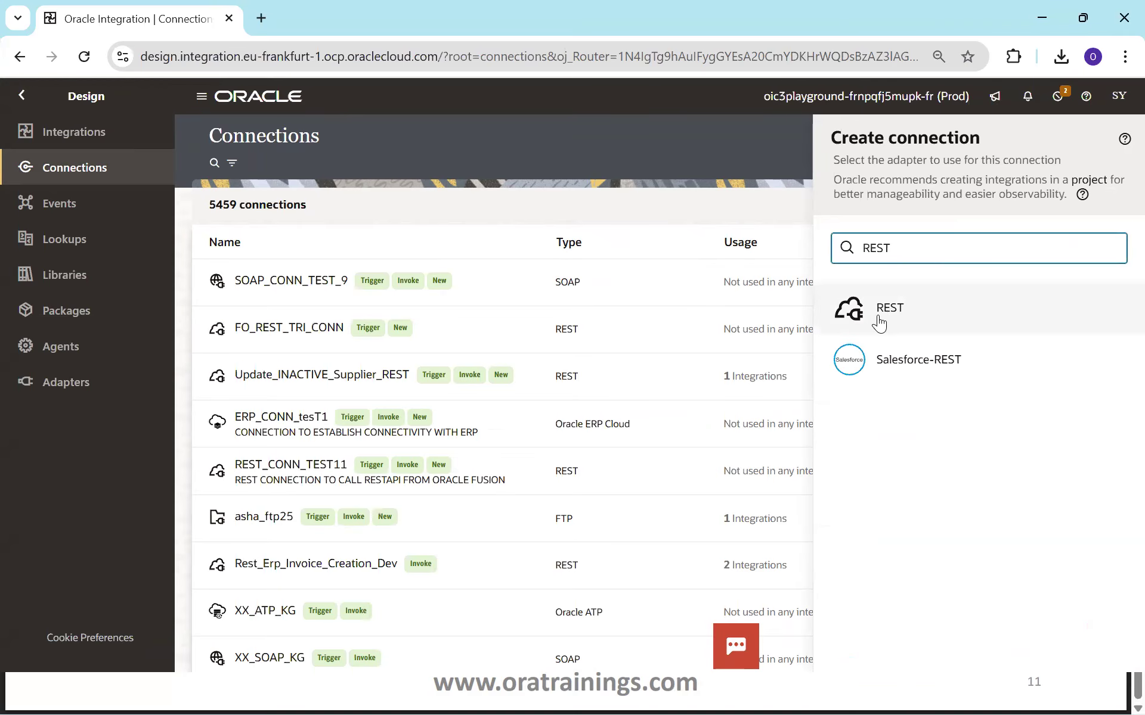
{"action": "left_click", "coordinate": [877, 316]}
{"action": "left_click", "coordinate": [897, 353]}
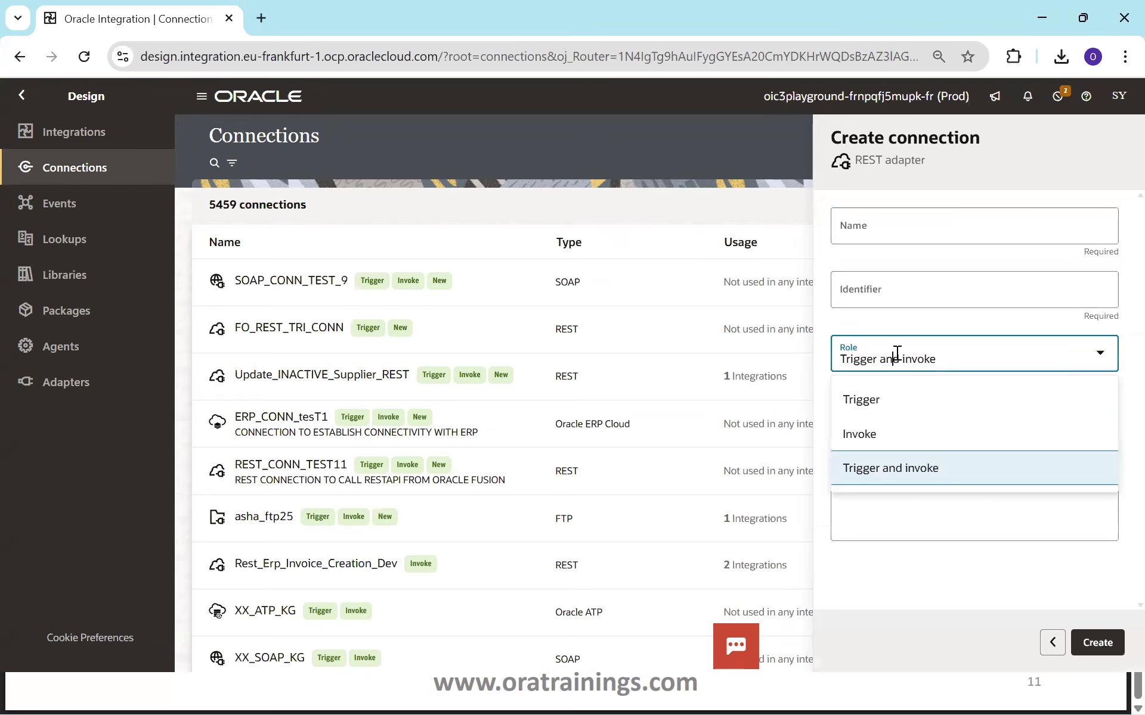
{"action": "left_click", "coordinate": [889, 398]}
{"action": "left_click", "coordinate": [898, 223]}
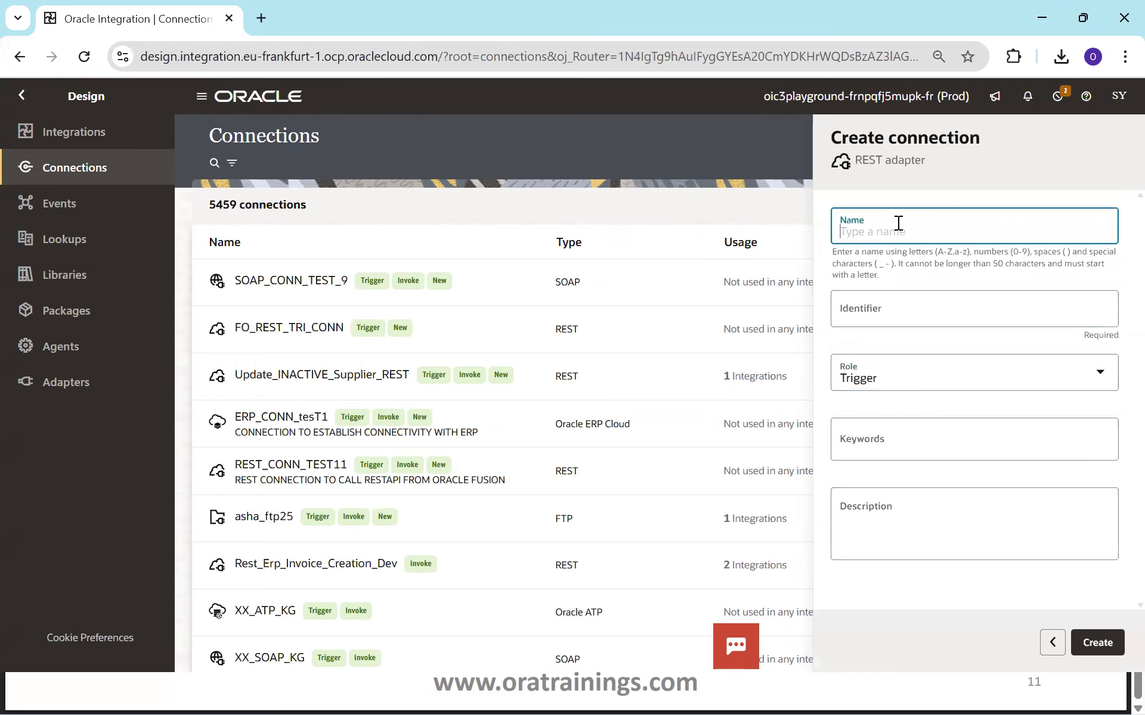
{"action": "type", "text": "REST_CO"}
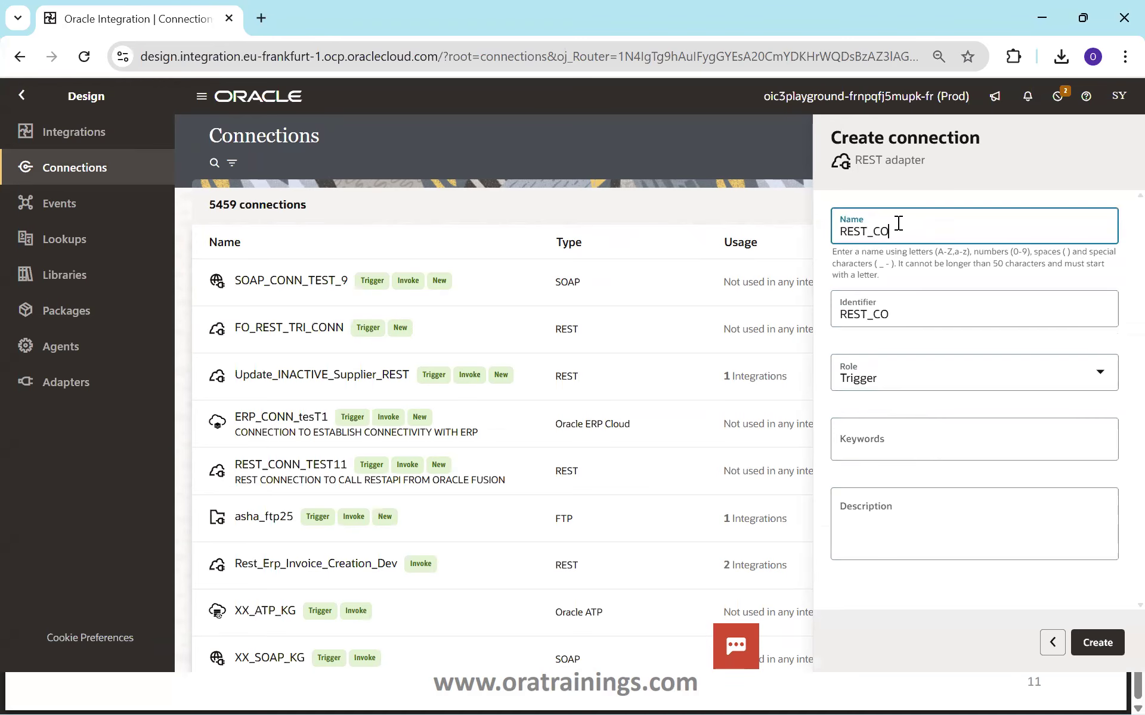
{"action": "type", "text": "NN_TRIGER_TEST"}
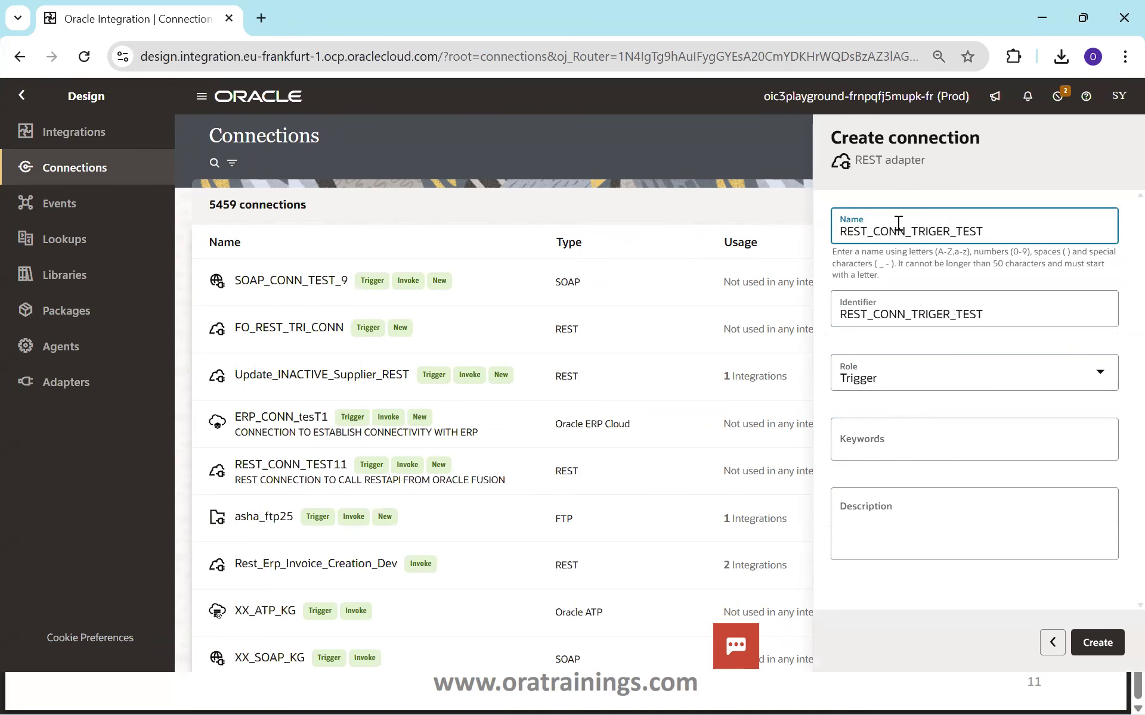
{"action": "left_click", "coordinate": [889, 513]}
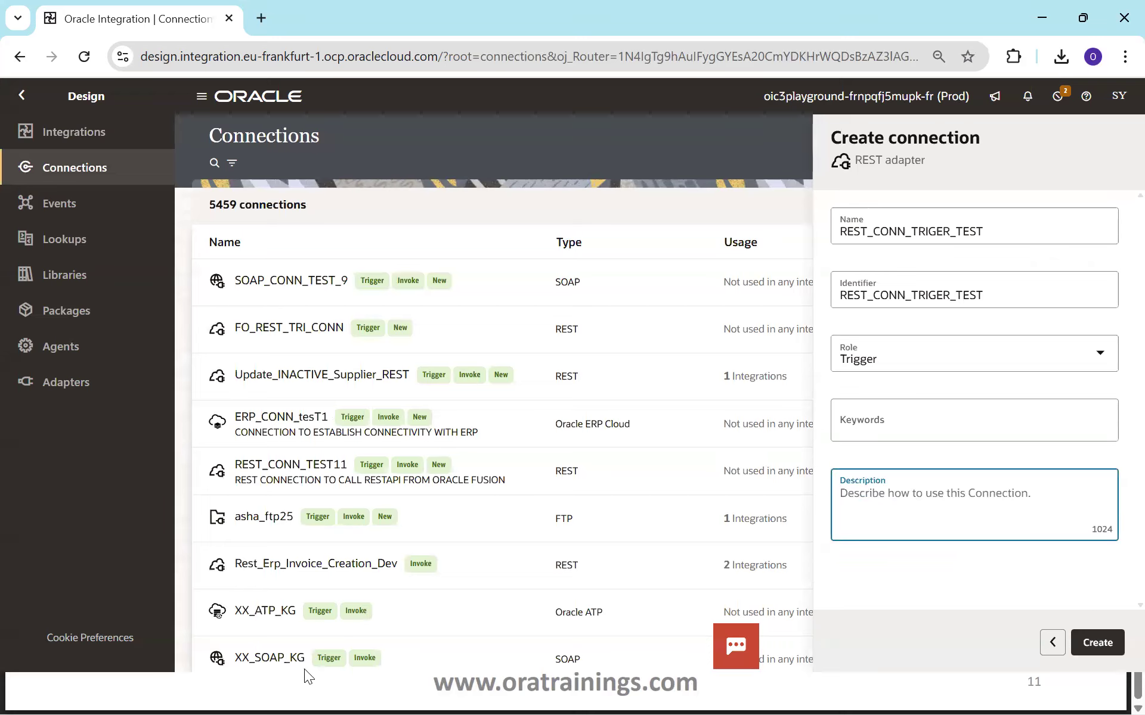
{"action": "left_click", "coordinate": [1097, 643]}
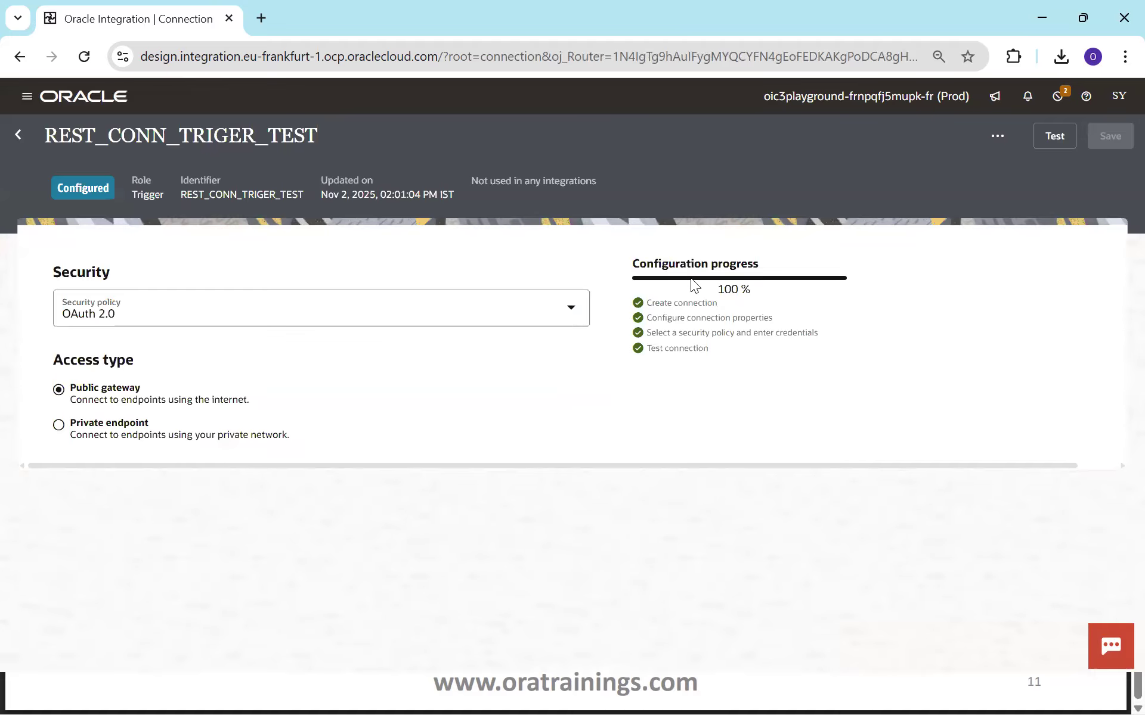
Confirm the connection is 100% configured, then start a new integration from the Integrations list.
{"action": "double_click", "coordinate": [733, 292]}
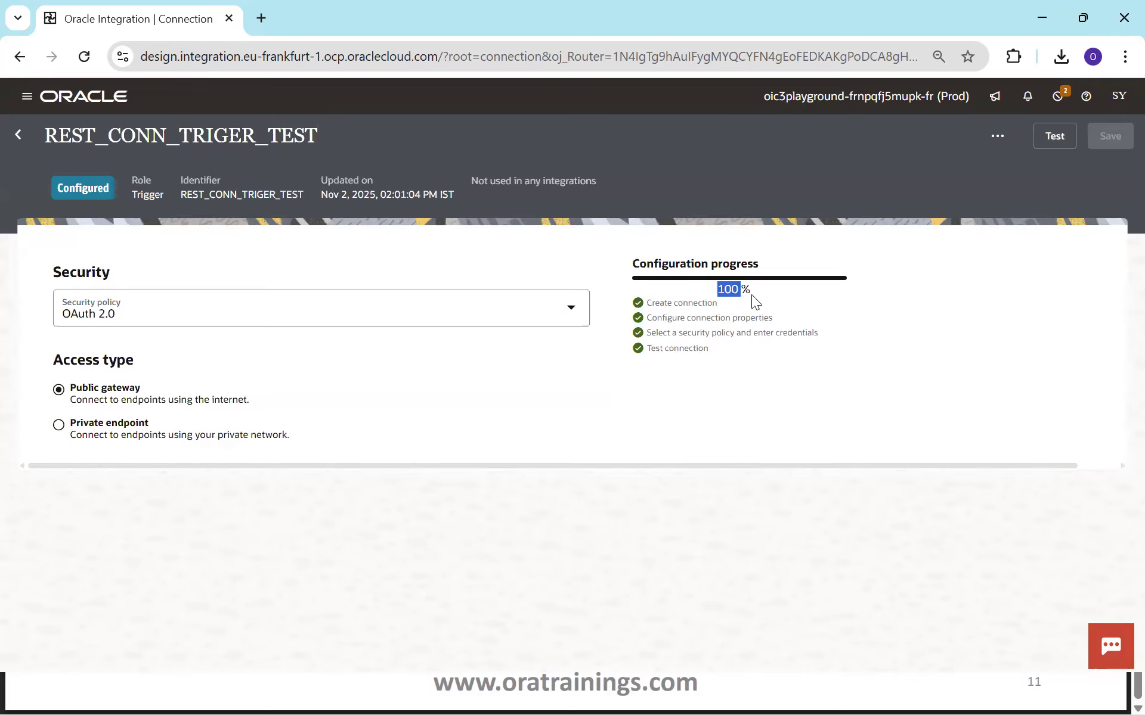
{"action": "double_click", "coordinate": [214, 137]}
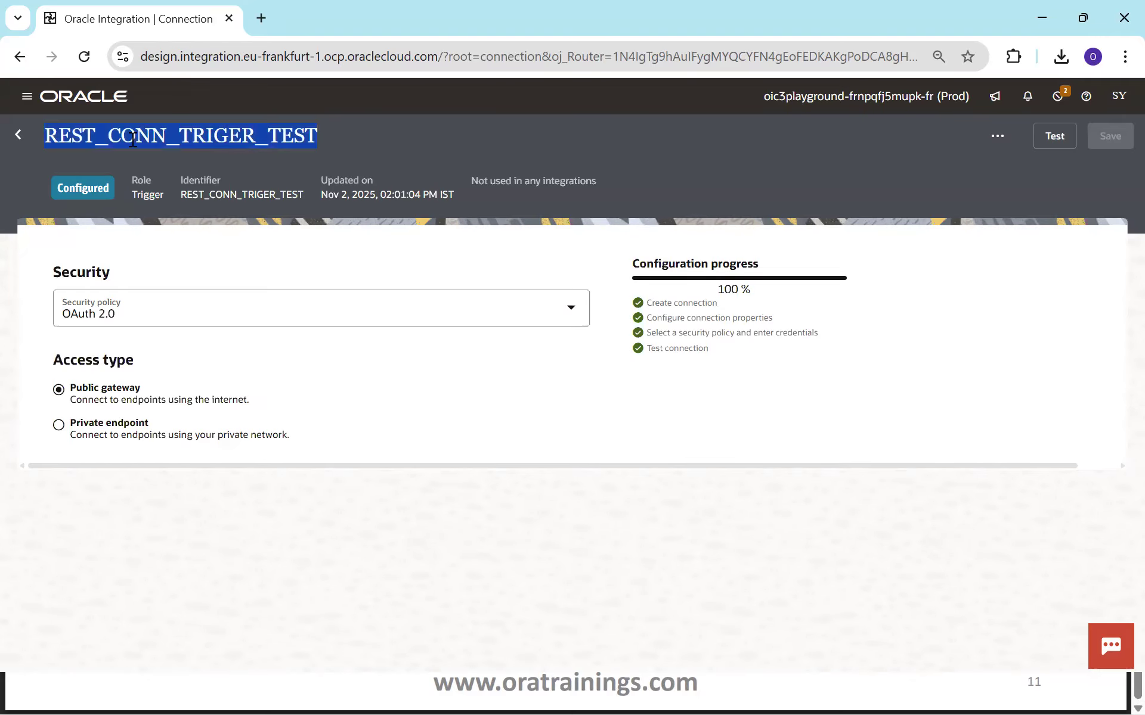
{"action": "left_click", "coordinate": [20, 136]}
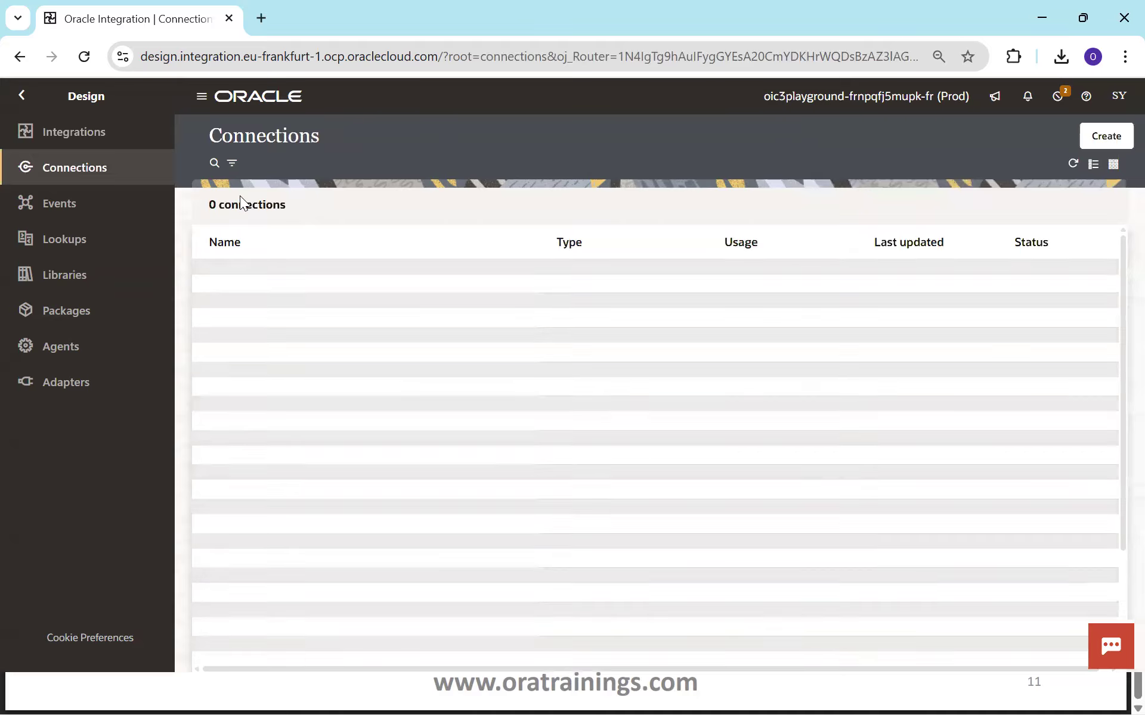
{"action": "left_click", "coordinate": [82, 146]}
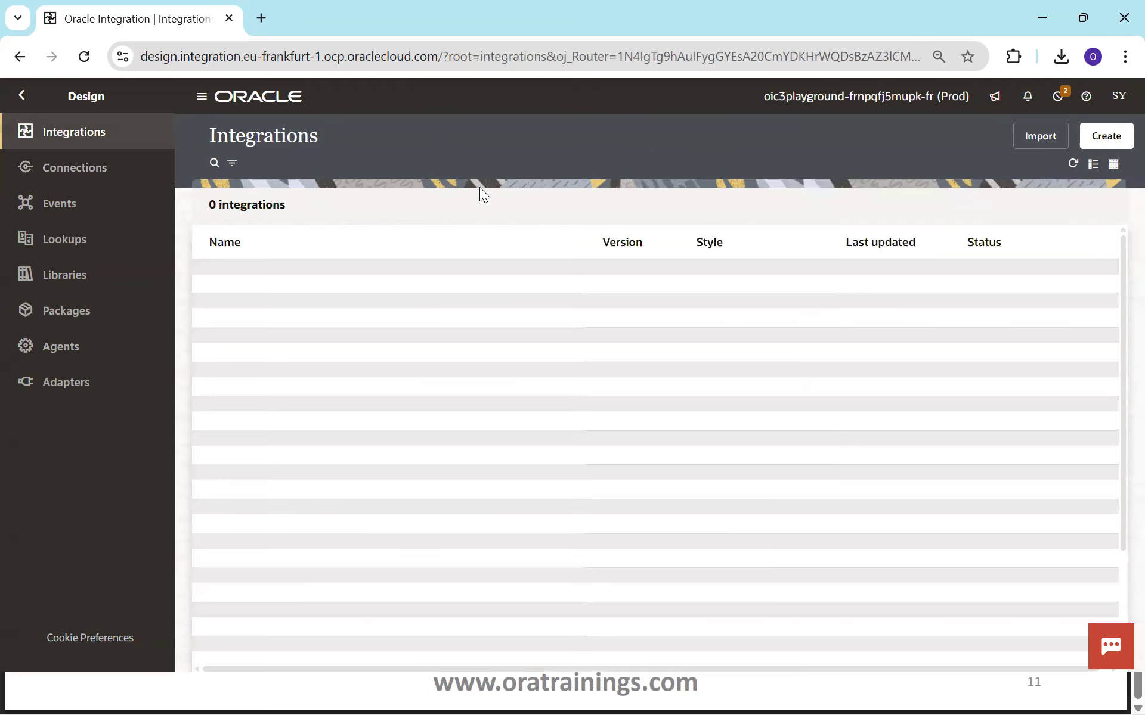
{"action": "left_click", "coordinate": [1102, 142]}
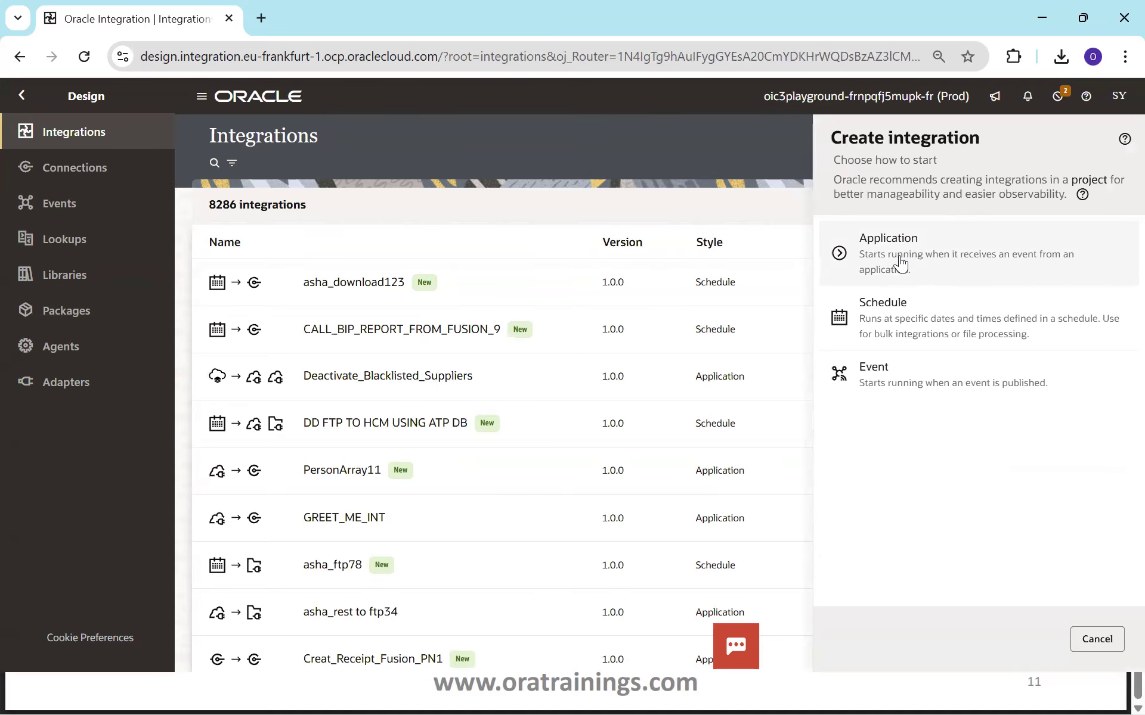
Pick the Application style, name it GREET_ME_INT_TEST, and create the integration.
{"action": "left_click", "coordinate": [900, 262]}
{"action": "left_click", "coordinate": [896, 256]}
{"action": "type", "text": "GREET_ME_INT_TEST"}
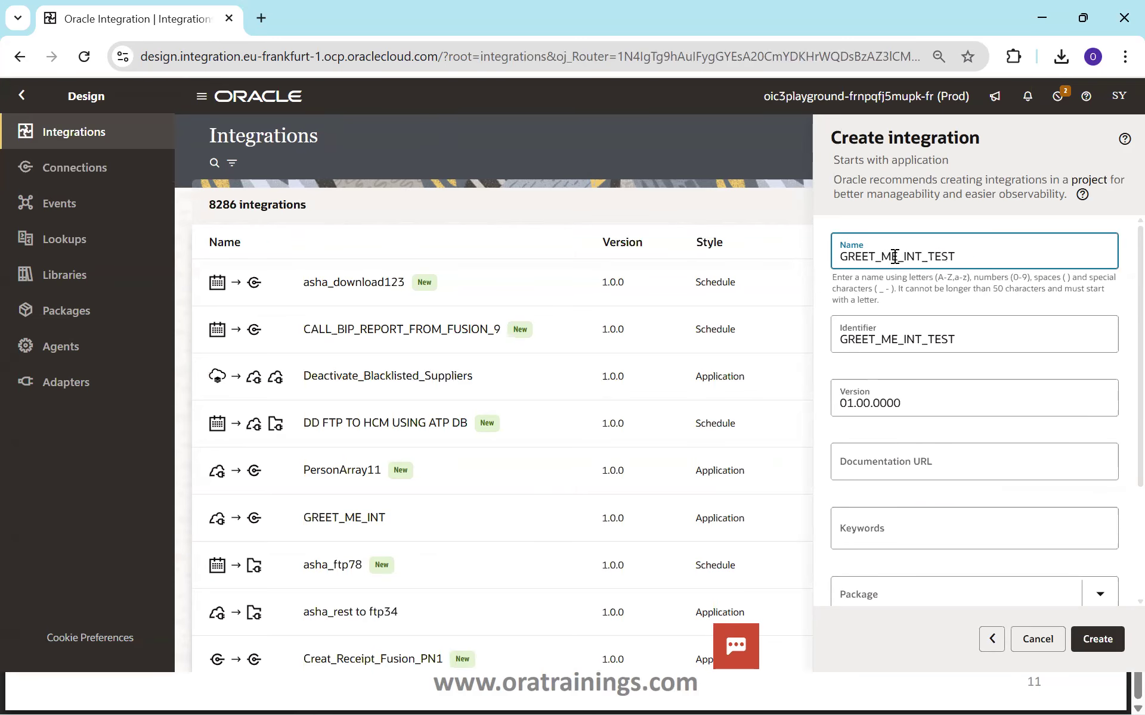
{"action": "left_click", "coordinate": [1095, 639]}
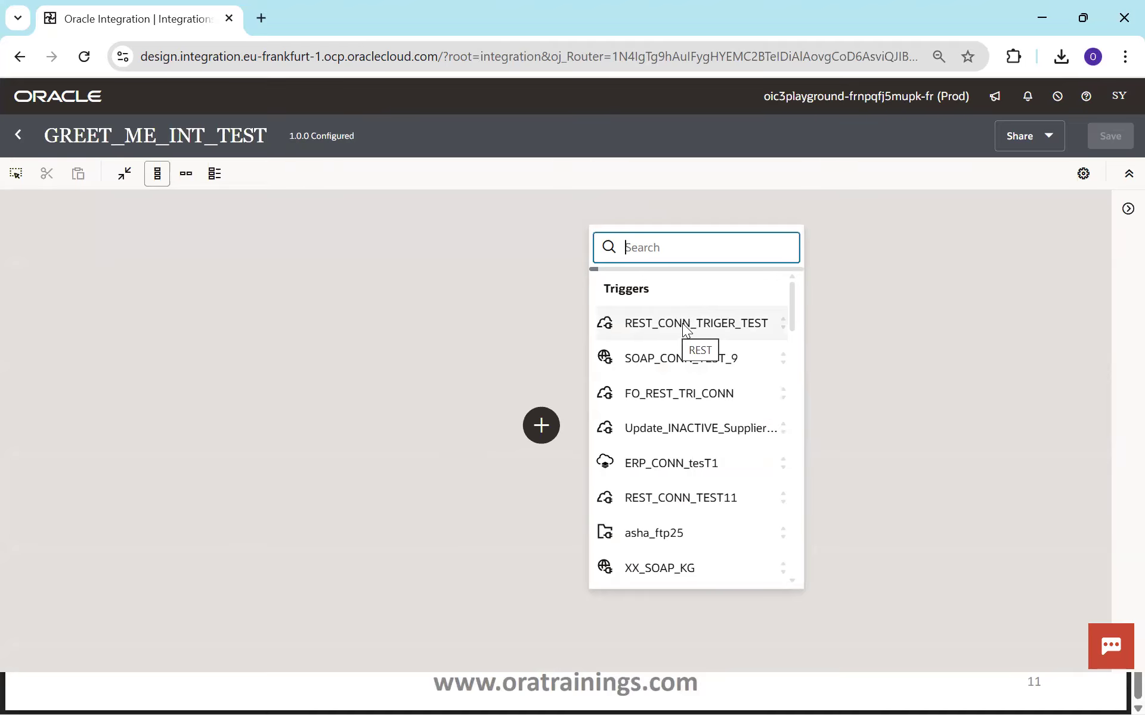
Use REST_CONN_TRIGER_TEST as trigger, with endpoint GreetMeEP described as 'Greets the User Message'.
{"action": "left_click", "coordinate": [682, 323]}
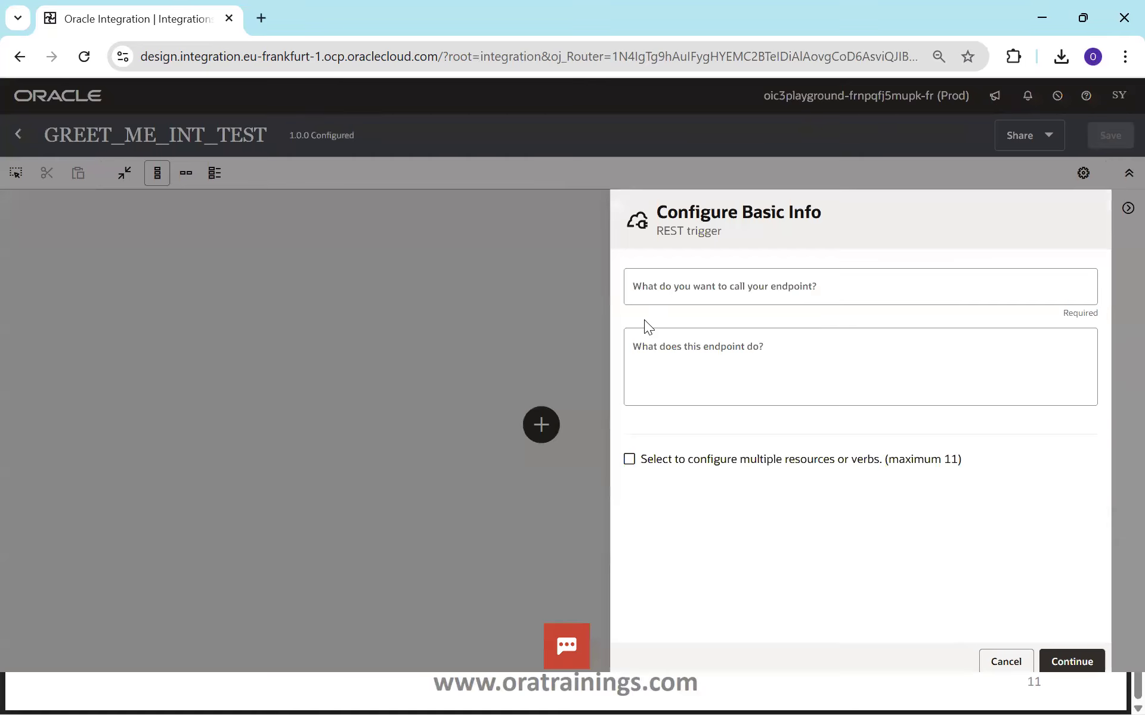
{"action": "left_click", "coordinate": [810, 287]}
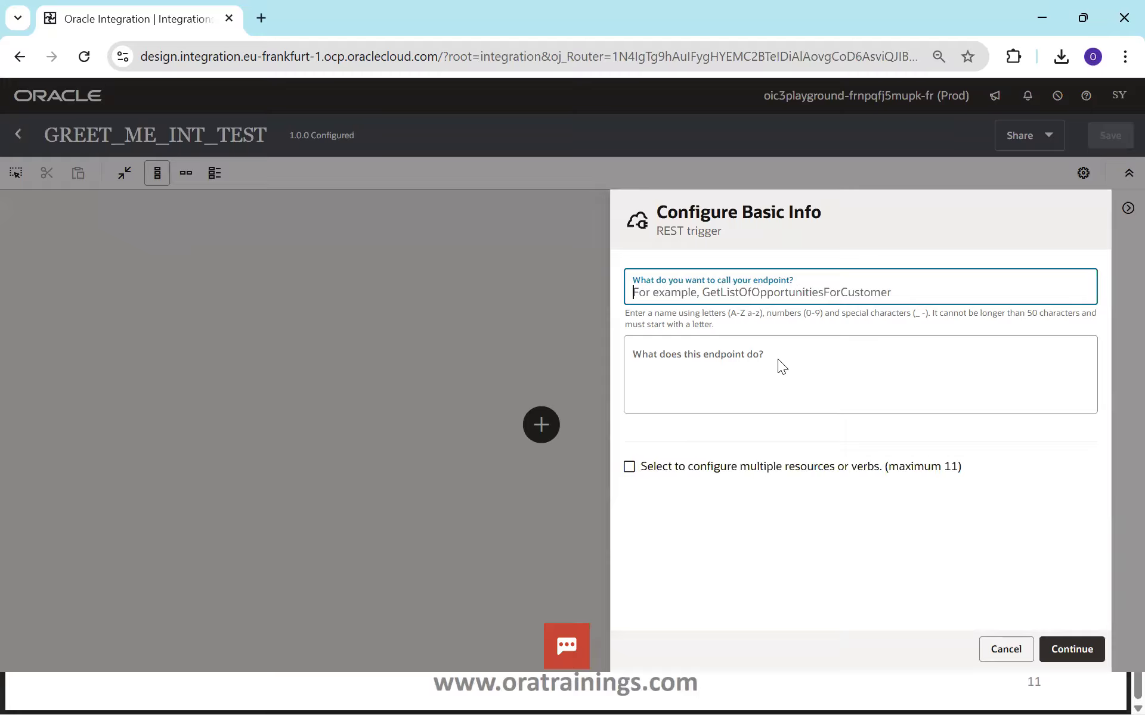
{"action": "type", "text": "Greet"}
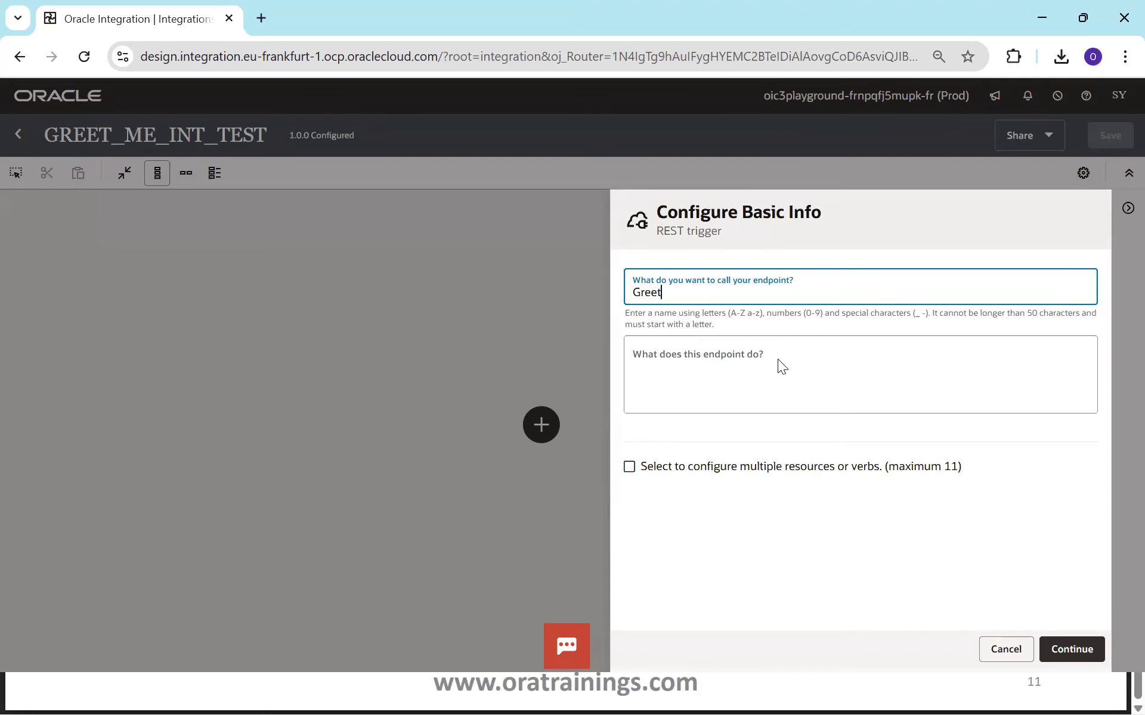
{"action": "type", "text": "MeEP"}
{"action": "left_click", "coordinate": [732, 352]}
{"action": "type", "text": "Gr"}
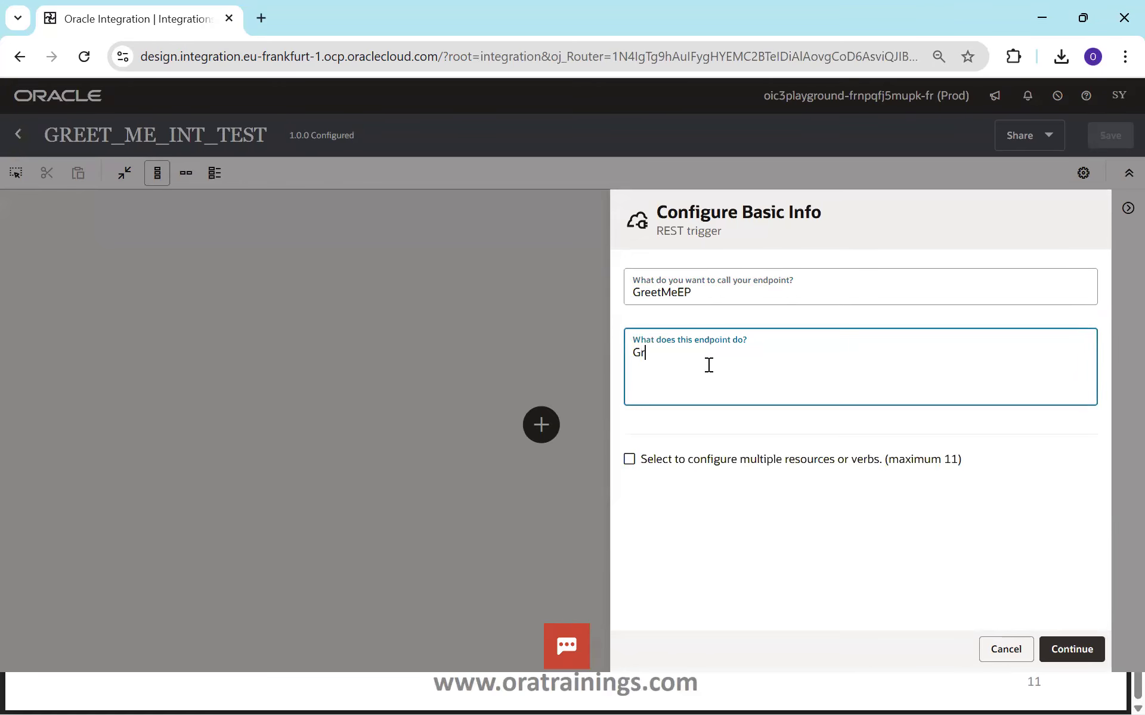
{"action": "type", "text": "eets the User Message"}
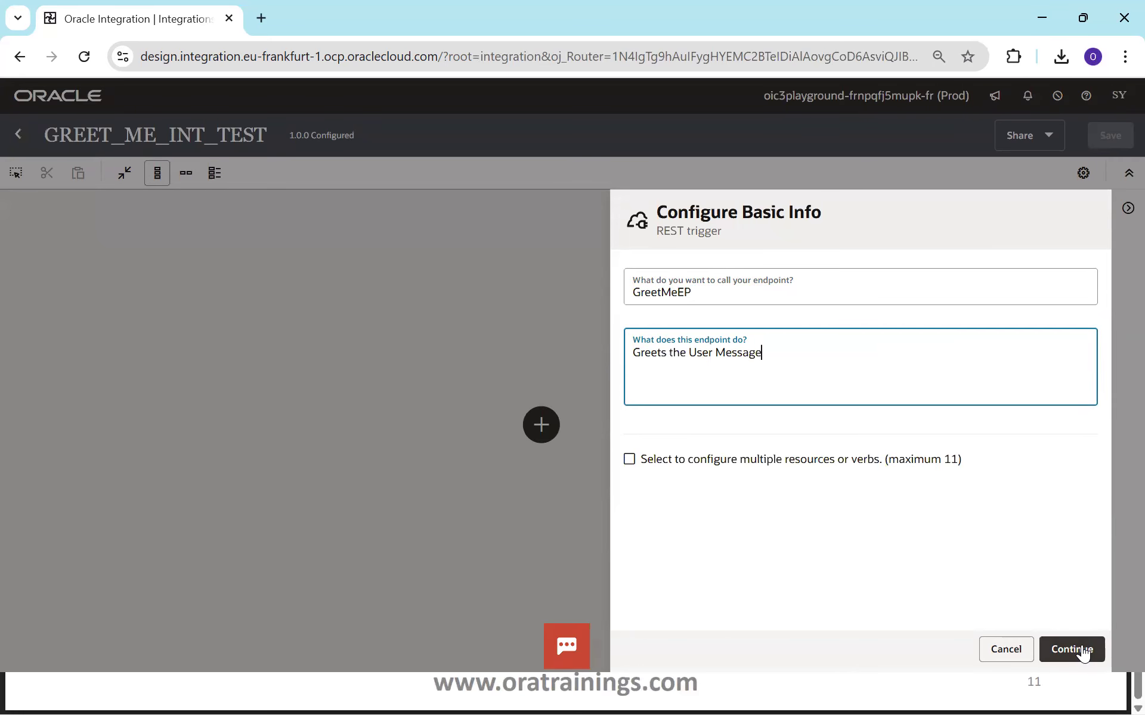
{"action": "left_click", "coordinate": [1076, 650]}
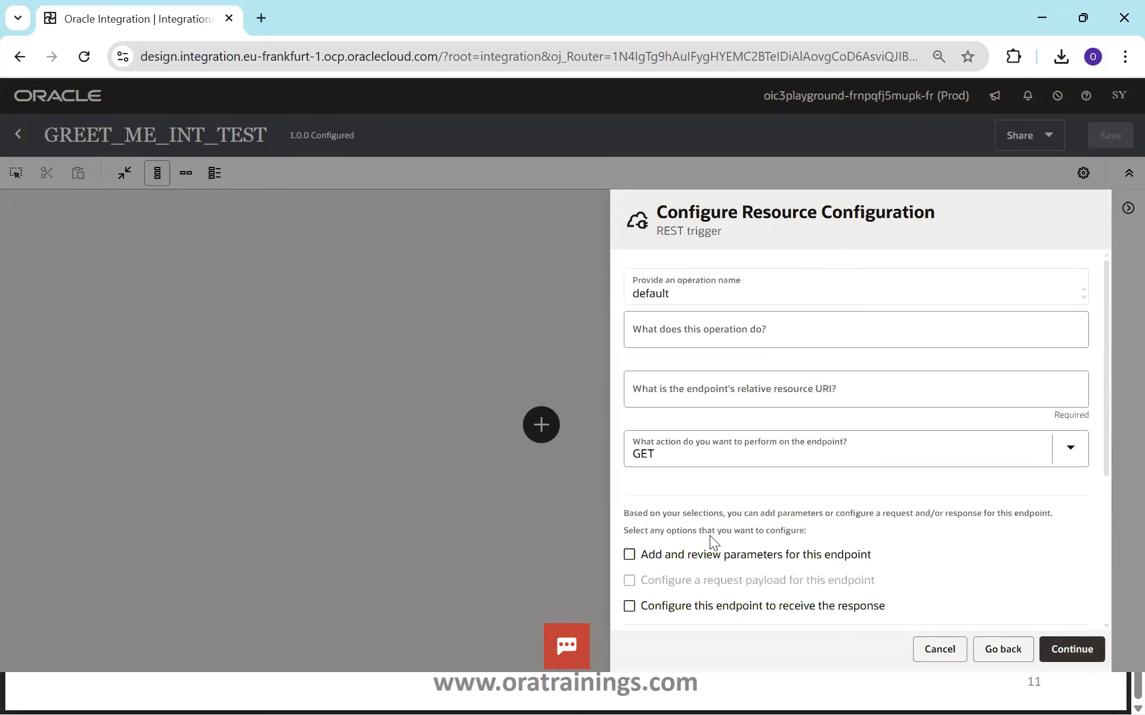
Enable query parameters and a response, and set the resource URI to /greetMe with GET.
{"action": "left_click", "coordinate": [650, 553]}
{"action": "scroll", "coordinate": [1105, 479], "scroll_direction": "down", "scroll_amount": 1}
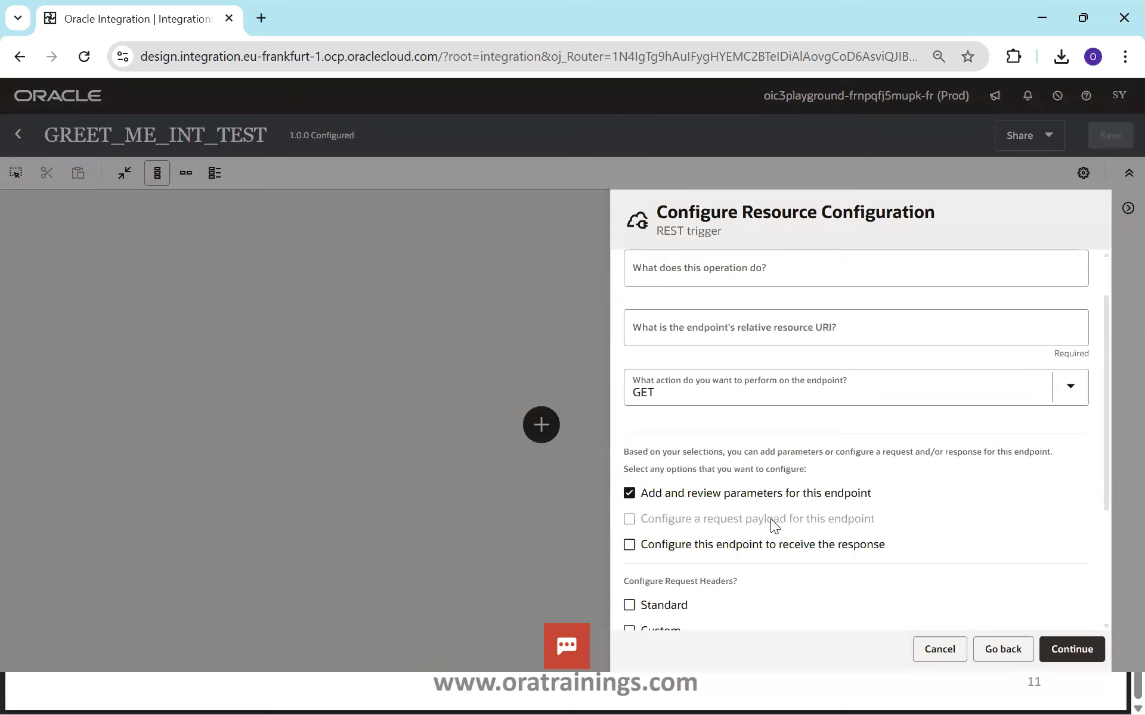
{"action": "left_click", "coordinate": [629, 546]}
{"action": "left_click", "coordinate": [1070, 650]}
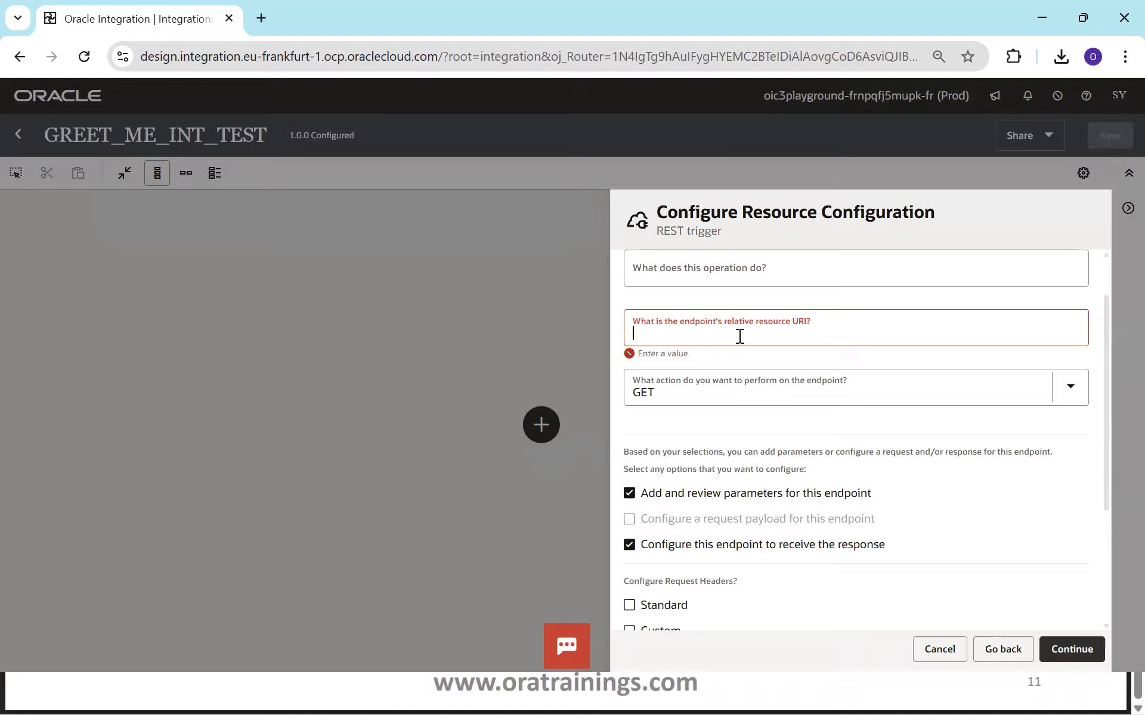
{"action": "type", "text": "/greetMe"}
{"action": "left_click", "coordinate": [1076, 395]}
{"action": "scroll", "coordinate": [1076, 396], "scroll_direction": "up", "scroll_amount": 1}
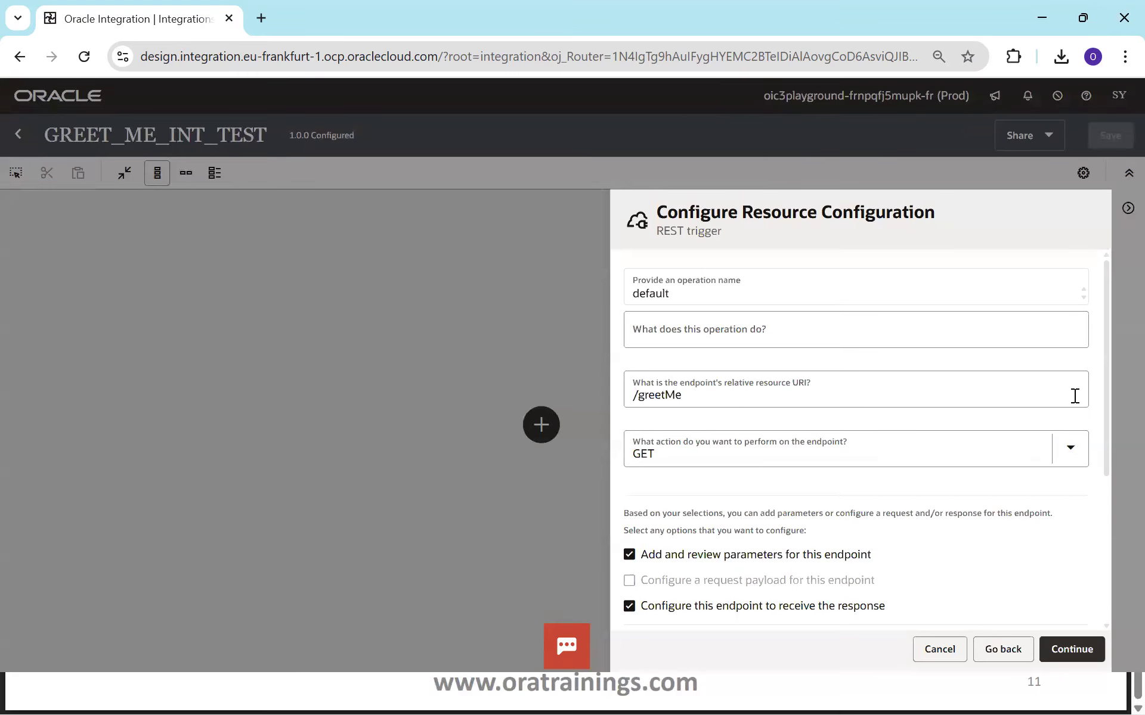
{"action": "left_click", "coordinate": [1086, 646]}
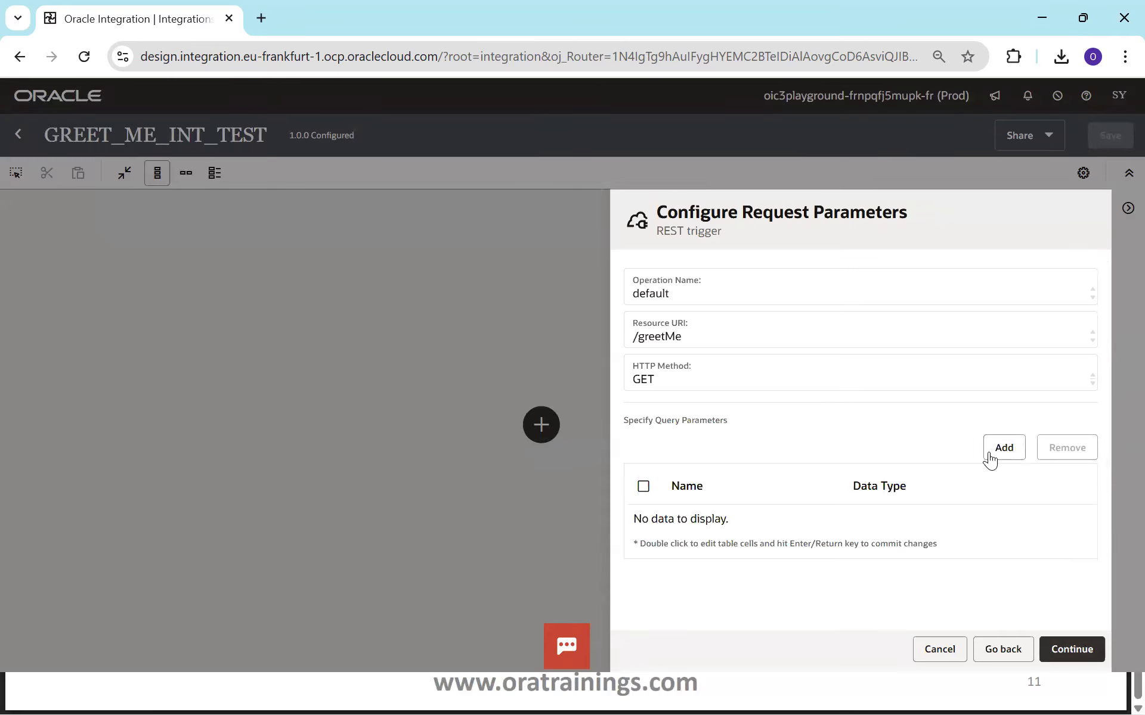
Add a string query parameter named userName, then continue to the response settings.
{"action": "left_click", "coordinate": [1007, 450]}
{"action": "left_click", "coordinate": [771, 521]}
{"action": "double_click", "coordinate": [738, 524]}
{"action": "type", "text": "userName"}
{"action": "key", "text": "Tab"}
{"action": "left_click", "coordinate": [935, 518]}
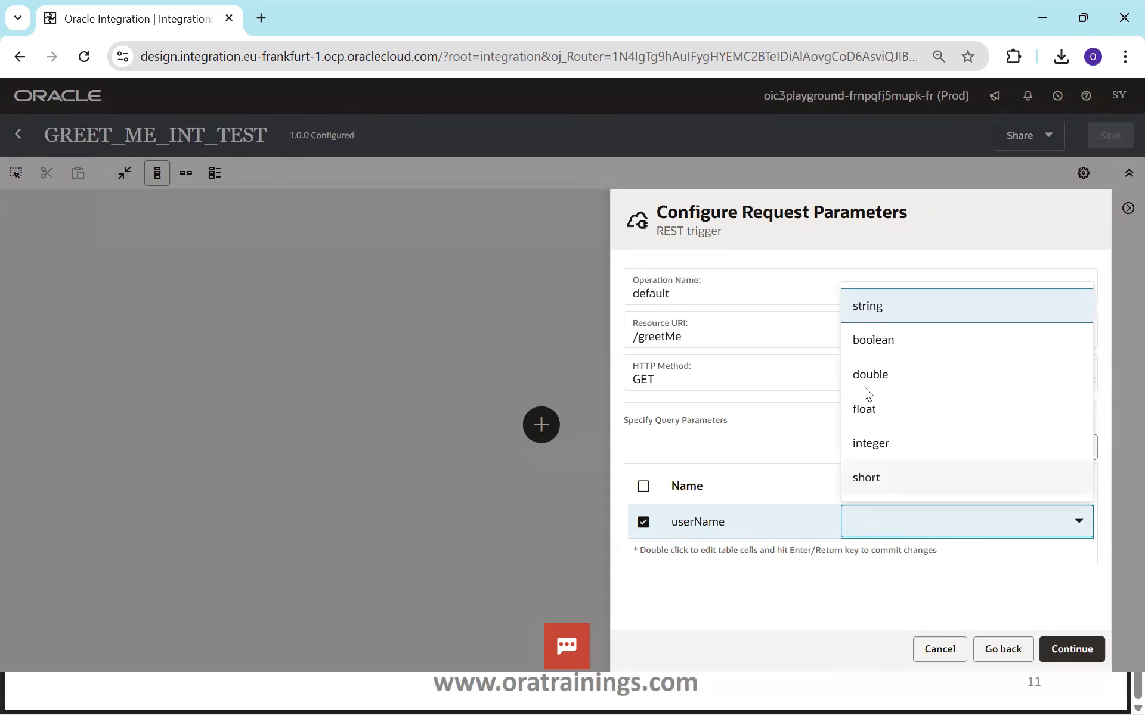
{"action": "left_click", "coordinate": [897, 322]}
{"action": "left_click", "coordinate": [1067, 653]}
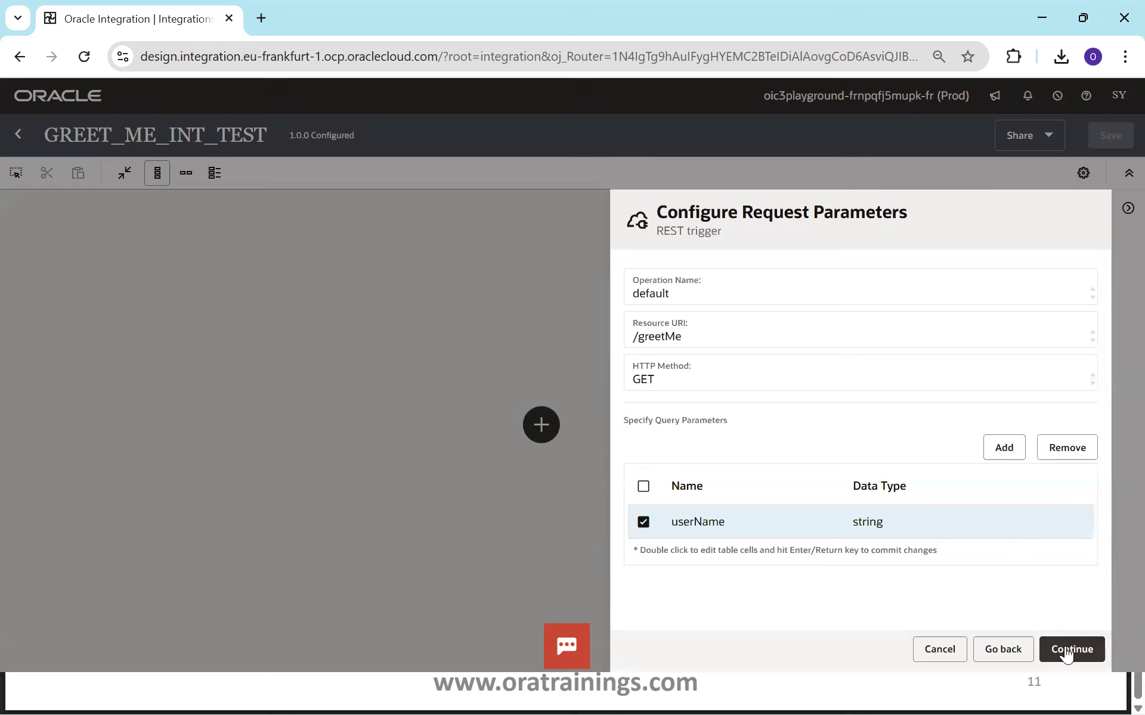
{"action": "left_click", "coordinate": [1067, 648]}
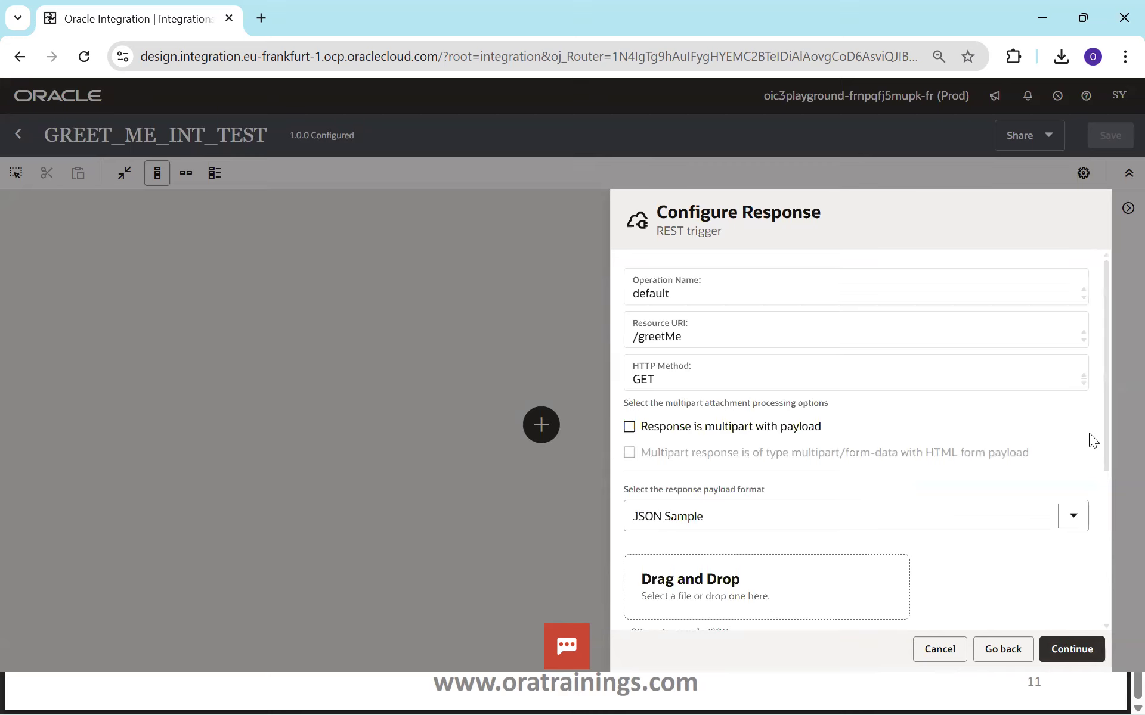
Define the response from a JSON sample with outputMessage 'welcome to the world of Integrations'.
{"action": "left_click_drag", "start_coordinate": [1102, 427], "coordinate": [1105, 390]}
{"action": "left_click_drag", "start_coordinate": [1108, 419], "coordinate": [1116, 536]}
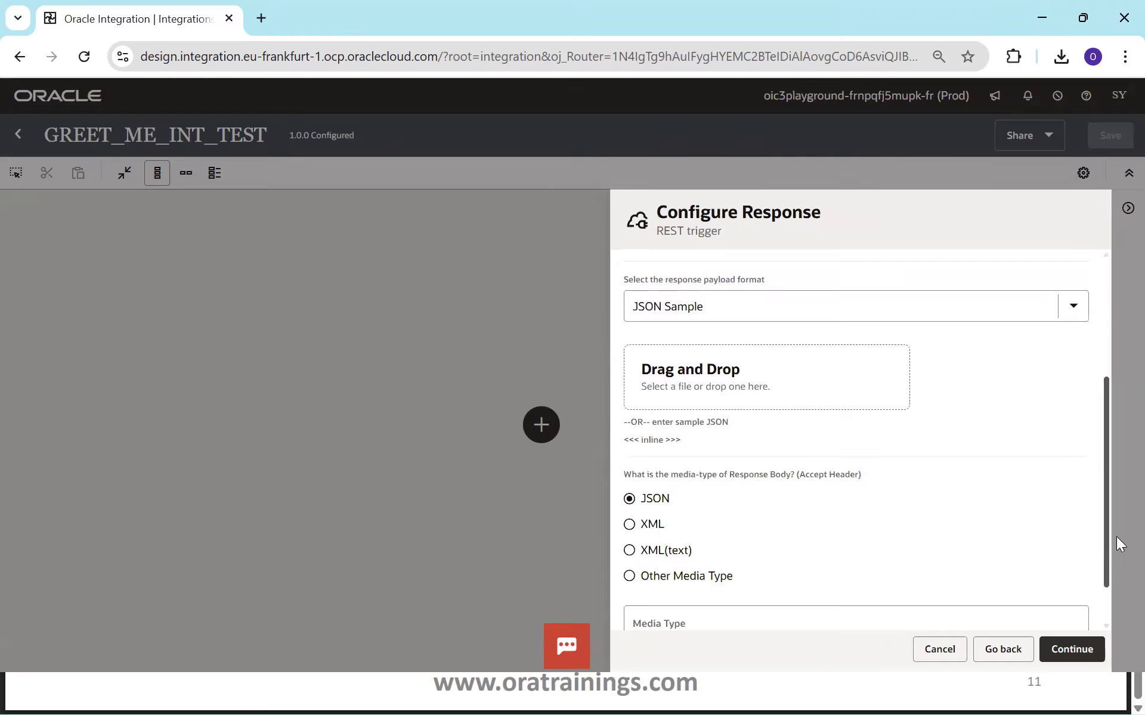
{"action": "left_click", "coordinate": [656, 441]}
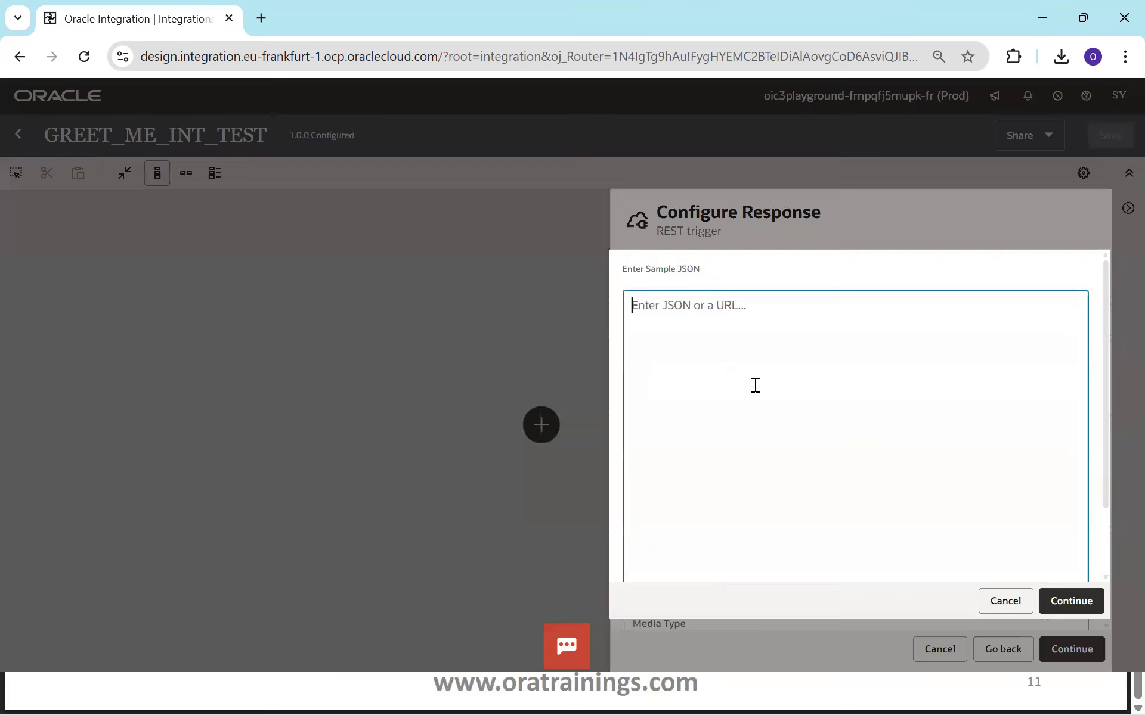
{"action": "type", "text": "{"}
{"action": "key", "text": "Return"}
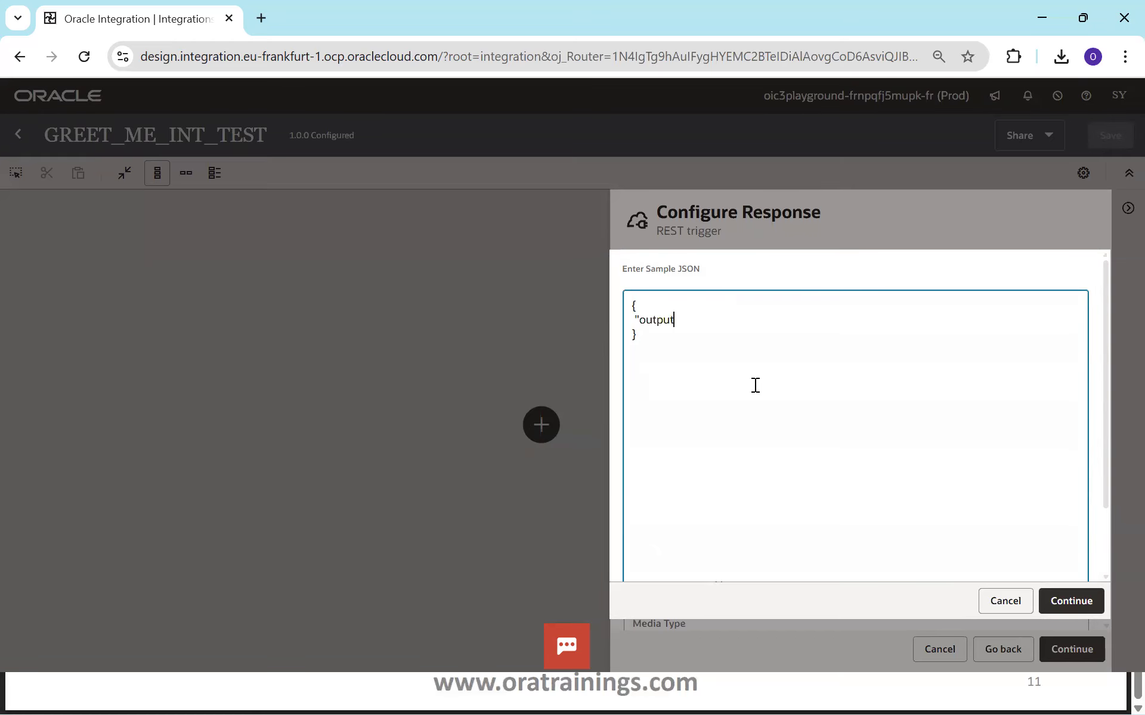
{"action": "type", "text": "\"outputMessage\" :\"welcome to the world of Integrations"}
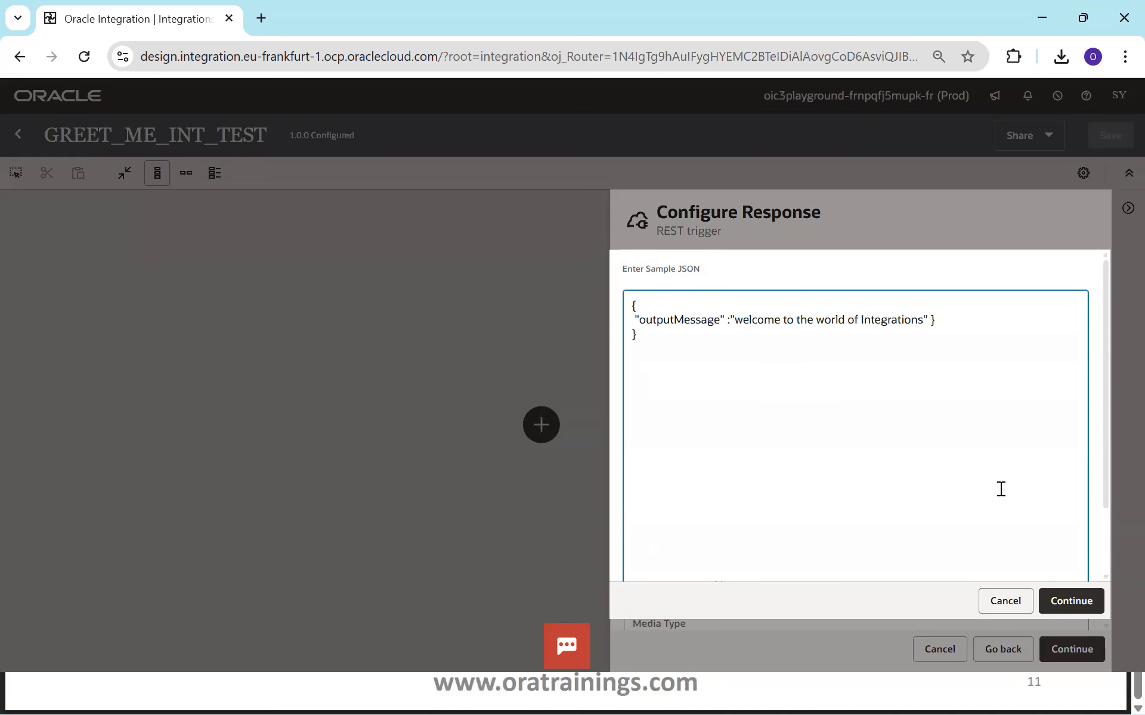
{"action": "left_click", "coordinate": [1073, 601]}
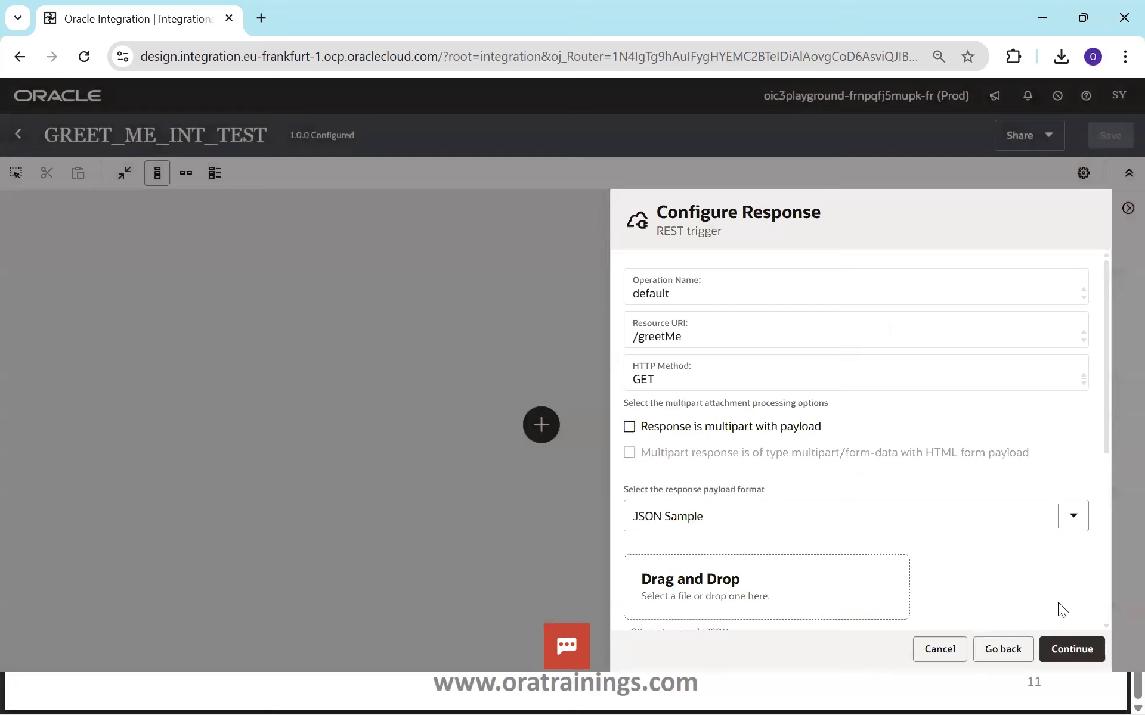
{"action": "left_click", "coordinate": [1073, 649]}
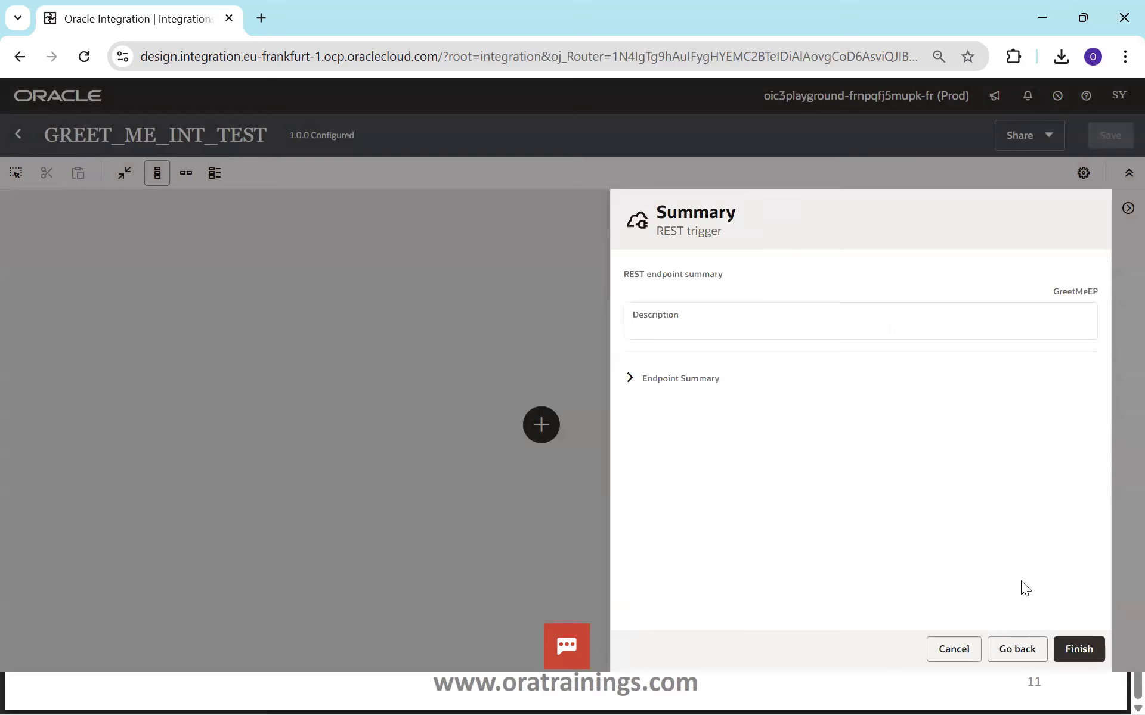
Finish the REST trigger, switch the flow to horizontal layout and open the GreetMeEP map.
{"action": "left_click", "coordinate": [1070, 650]}
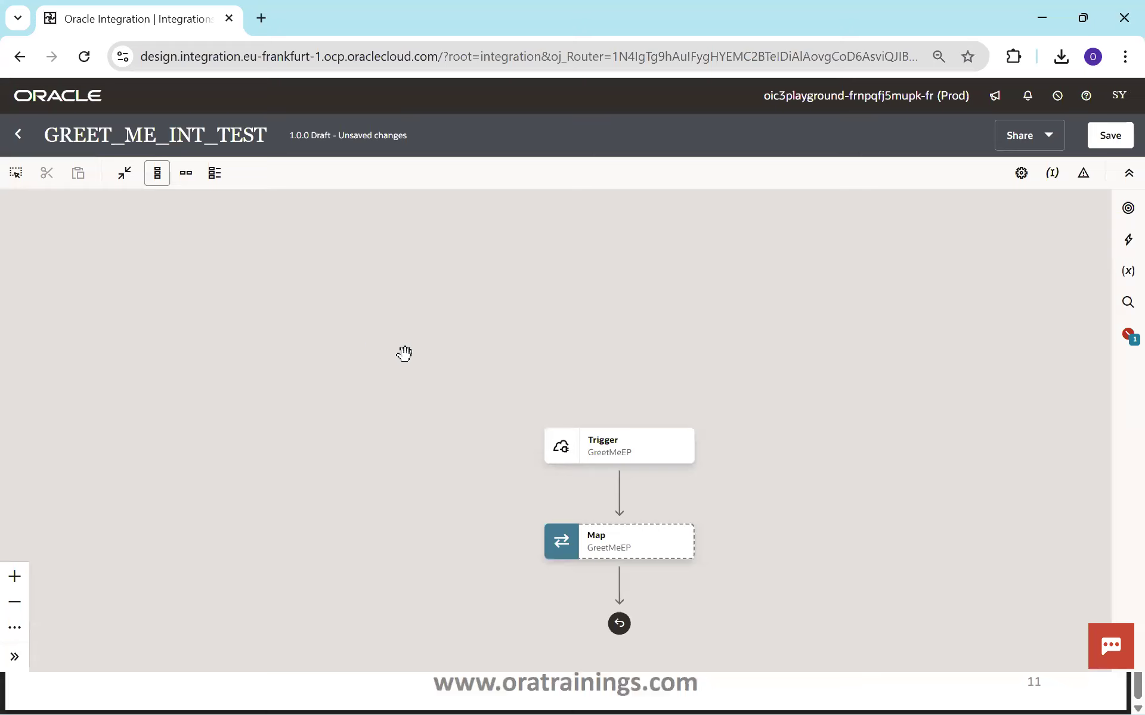
{"action": "left_click", "coordinate": [186, 174]}
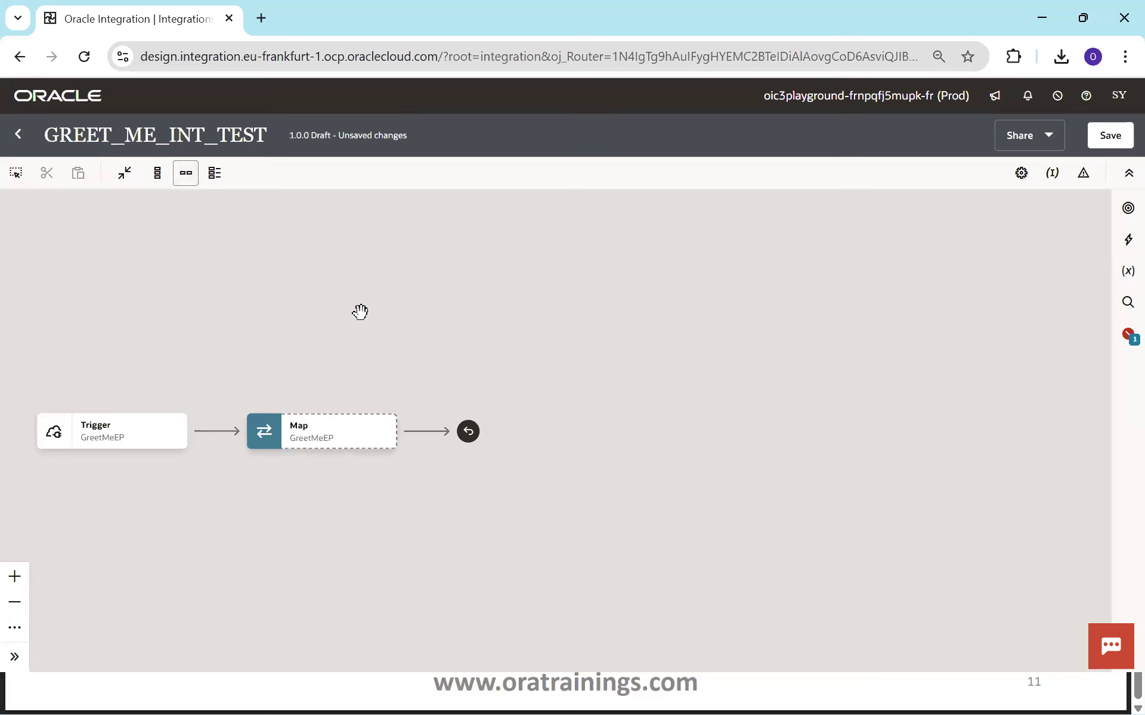
{"action": "left_click", "coordinate": [380, 443]}
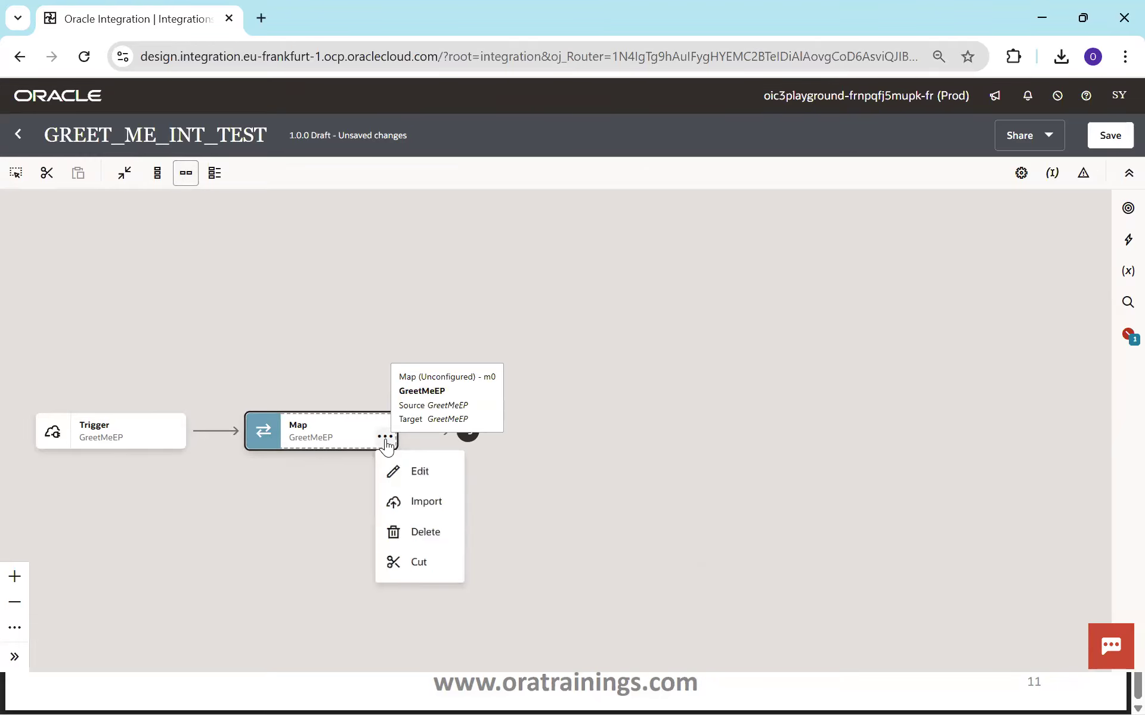
{"action": "left_click", "coordinate": [410, 475]}
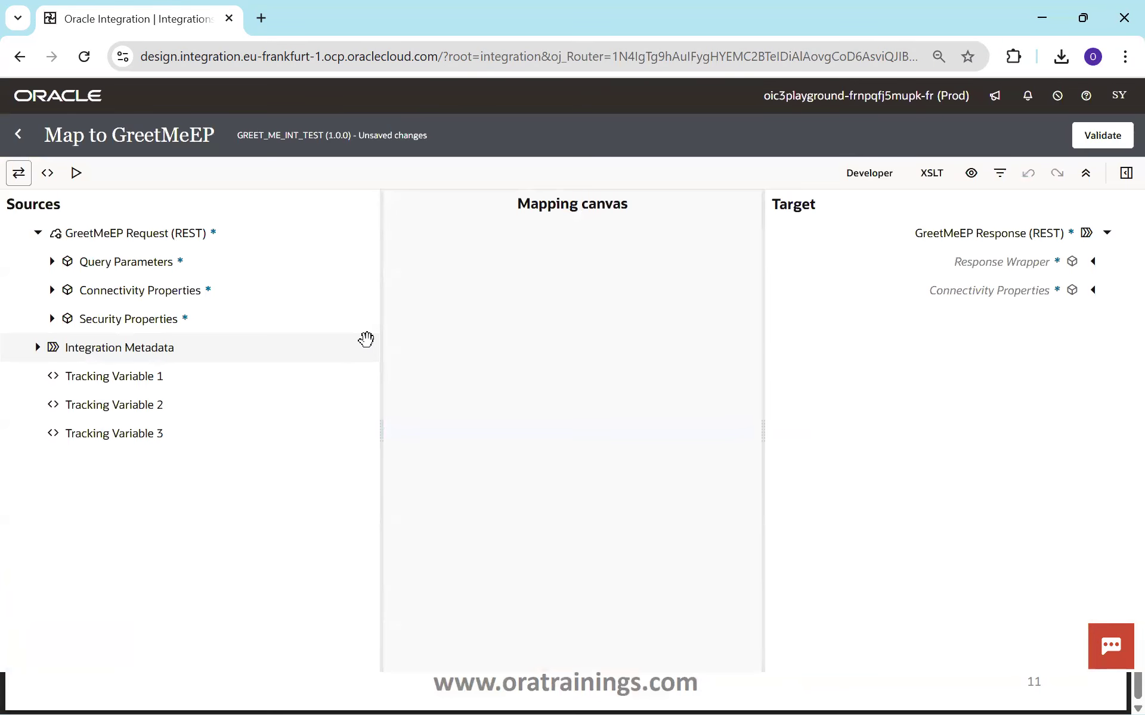
Expand Query Parameters for User Name, and Response Wrapper for the Output Message target field.
{"action": "left_click", "coordinate": [57, 263]}
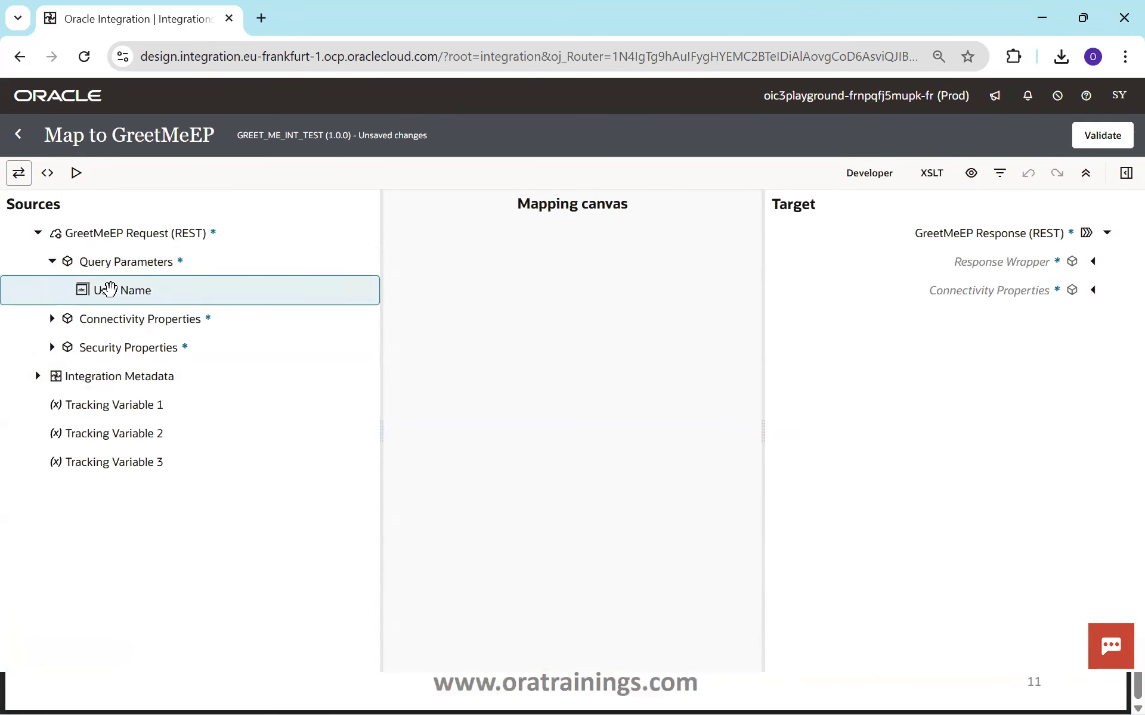
{"action": "left_click", "coordinate": [1090, 263]}
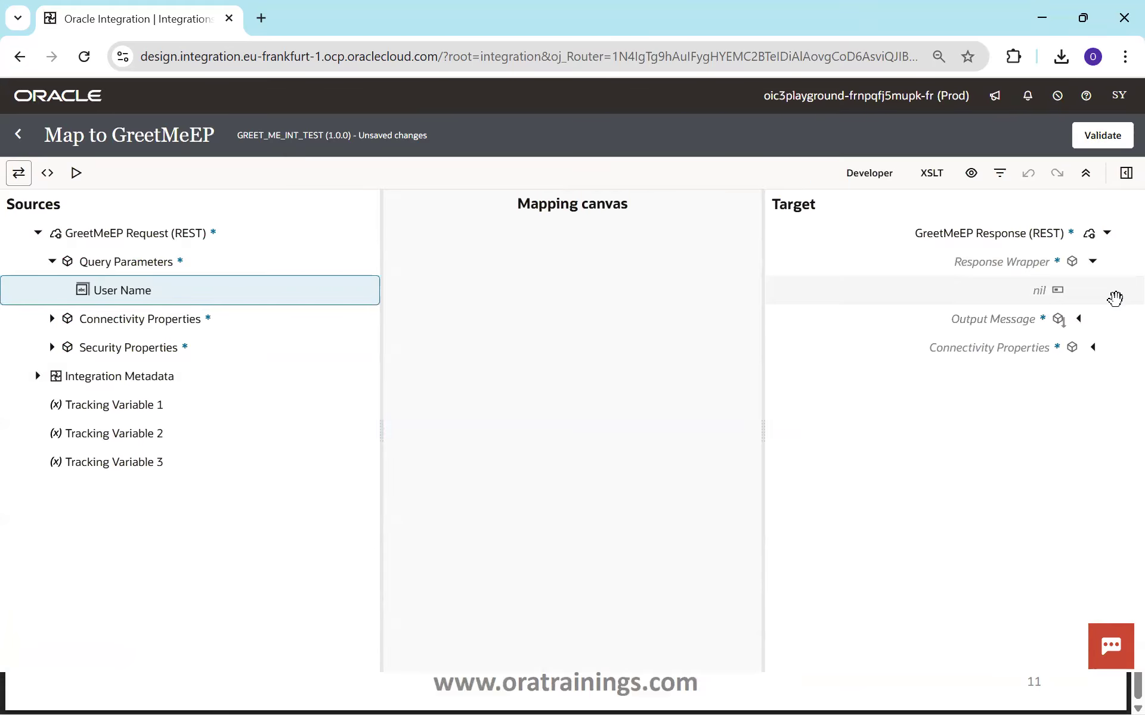
{"action": "left_click", "coordinate": [1079, 318]}
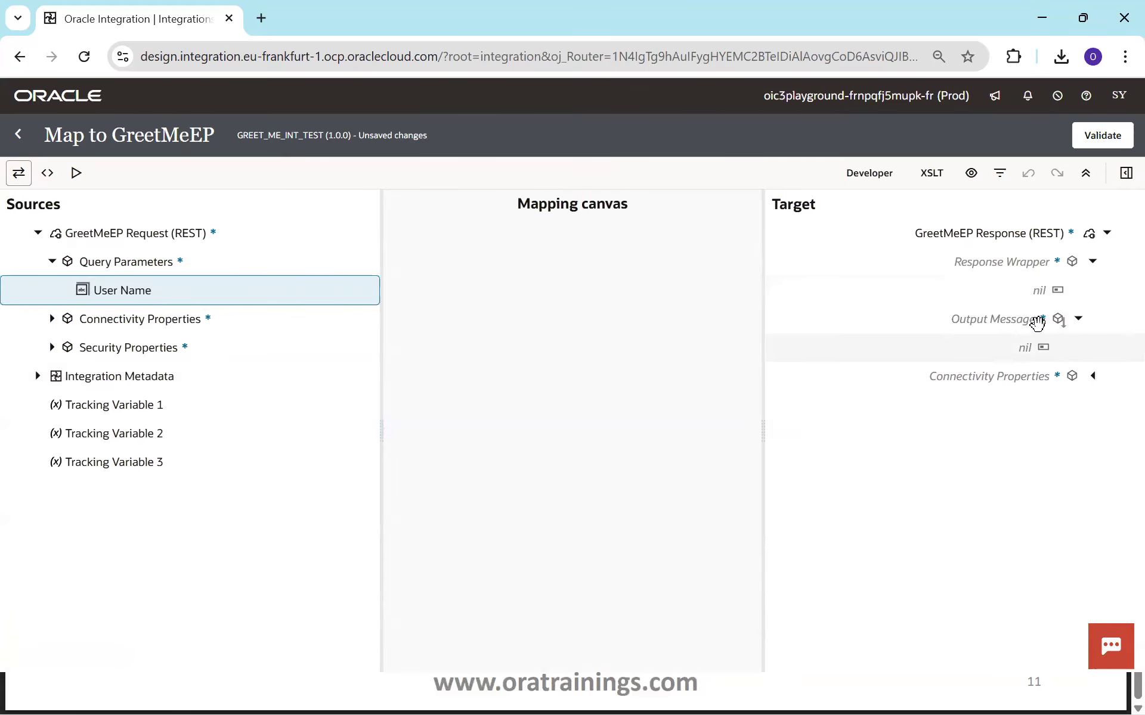
{"action": "left_click", "coordinate": [1012, 322]}
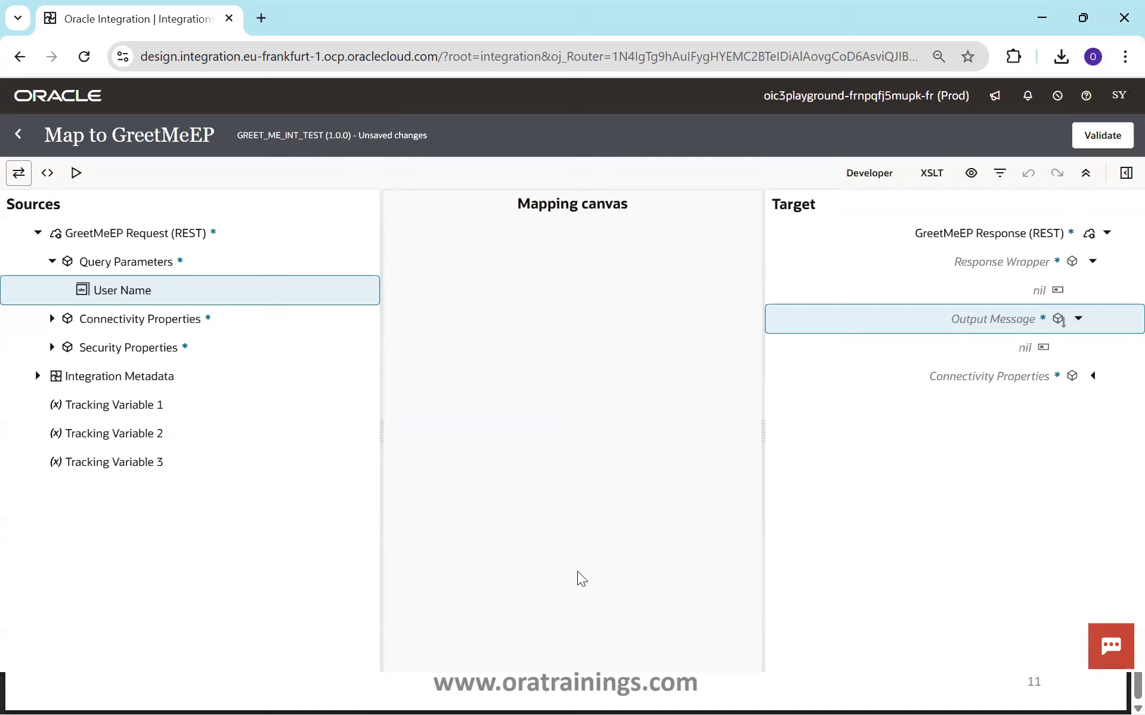
{"action": "left_click", "coordinate": [878, 190]}
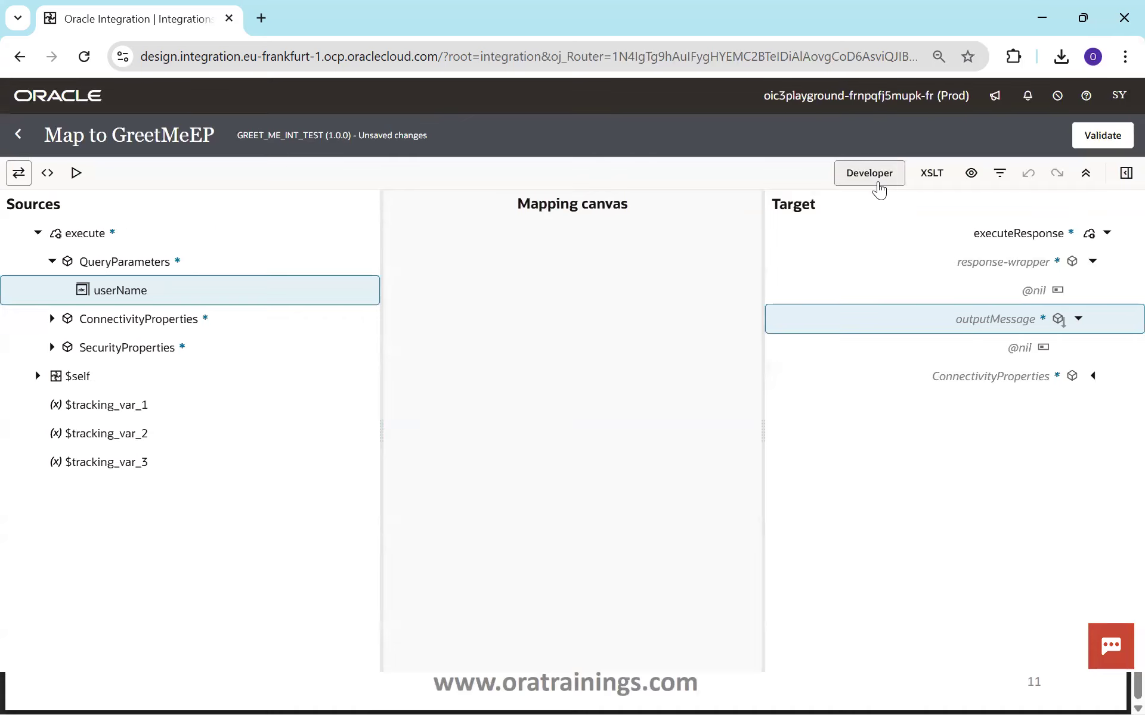
{"action": "left_click", "coordinate": [878, 190]}
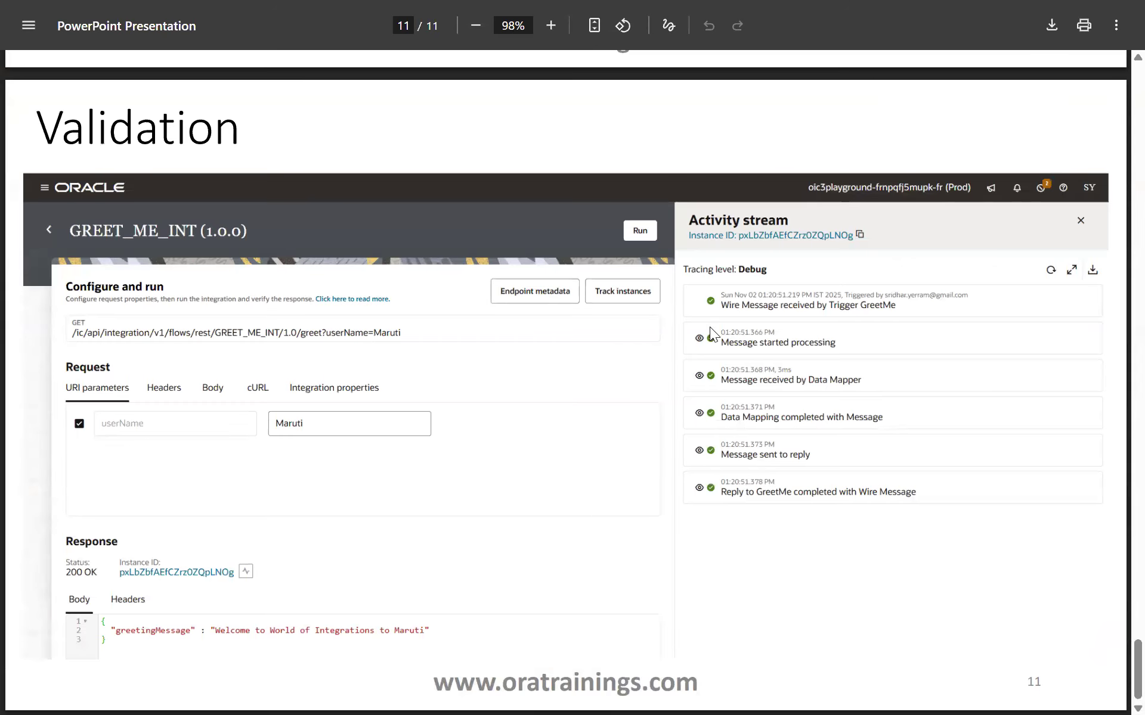
{"action": "key", "text": "F11"}
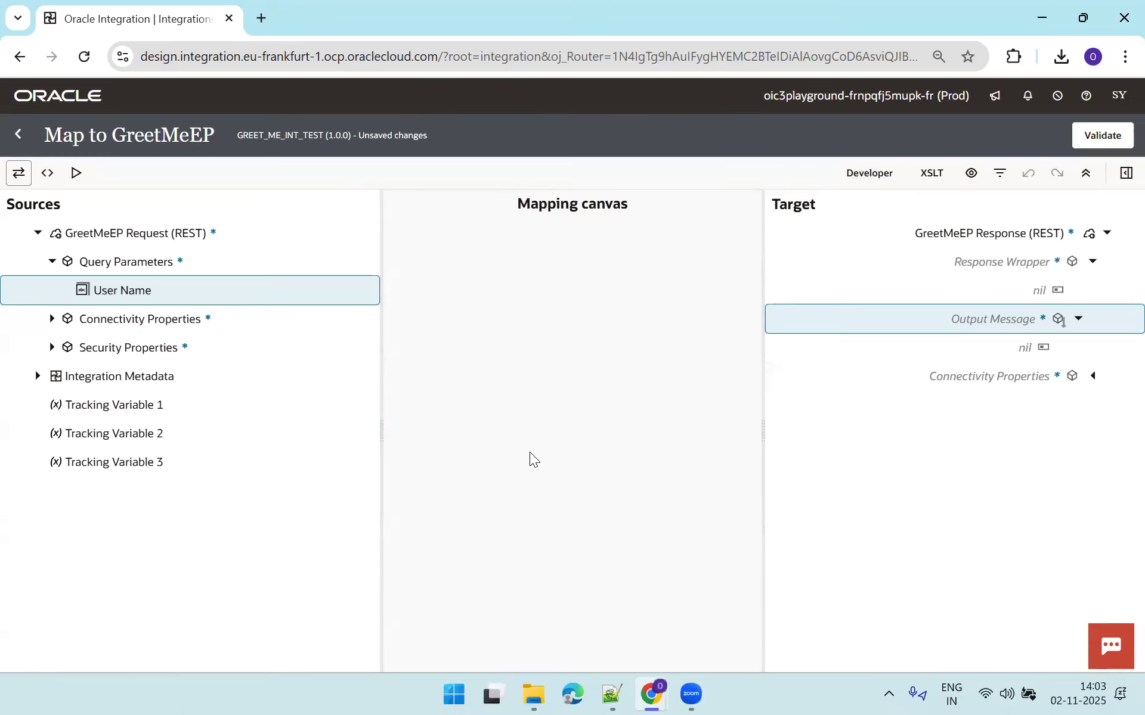
{"action": "double_click", "coordinate": [332, 26]}
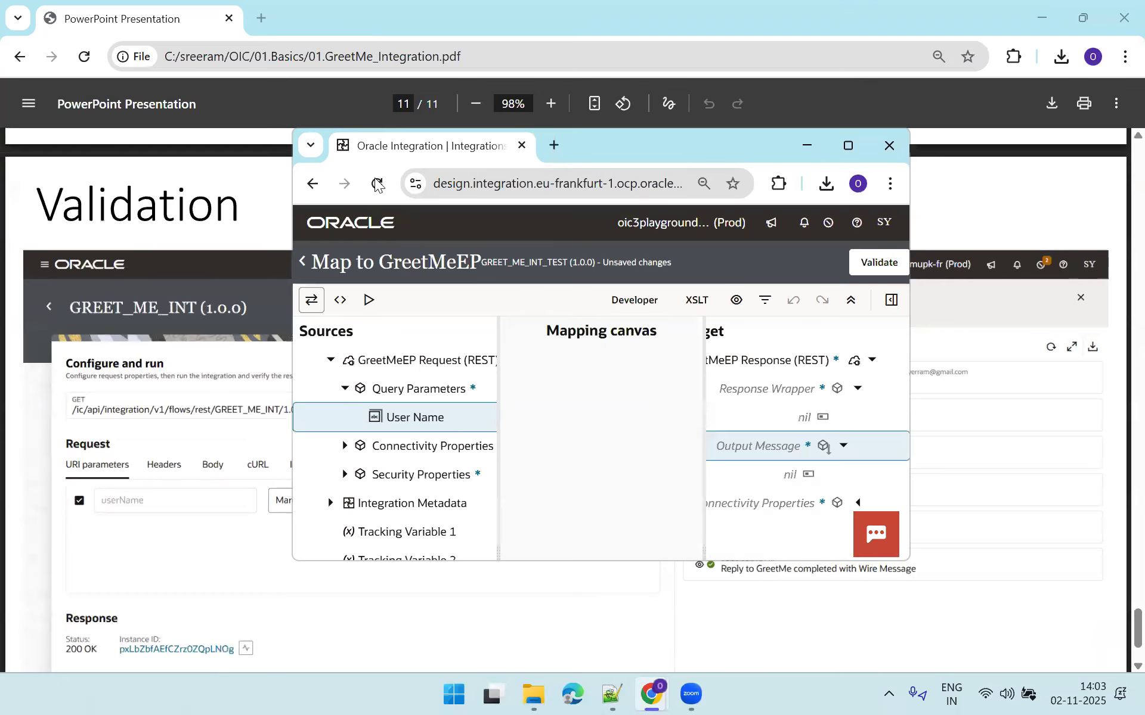
{"action": "left_click", "coordinate": [847, 146]}
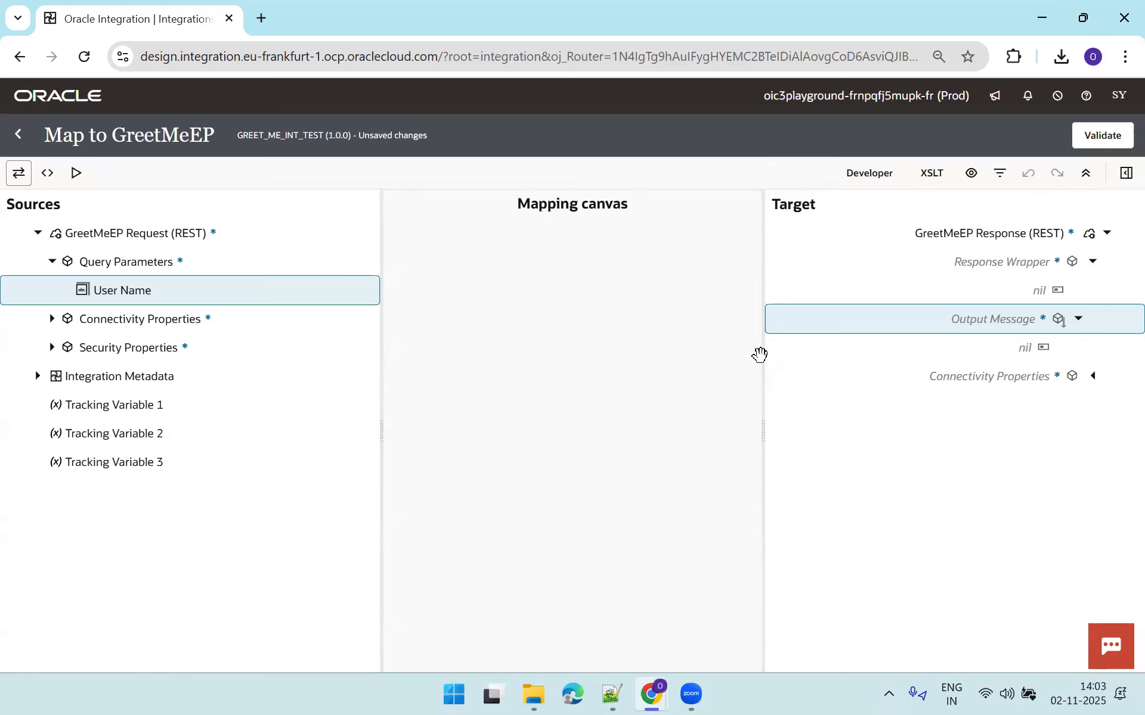
Make Output Message a target node and add an empty String concat function to its expression.
{"action": "right_click", "coordinate": [835, 320]}
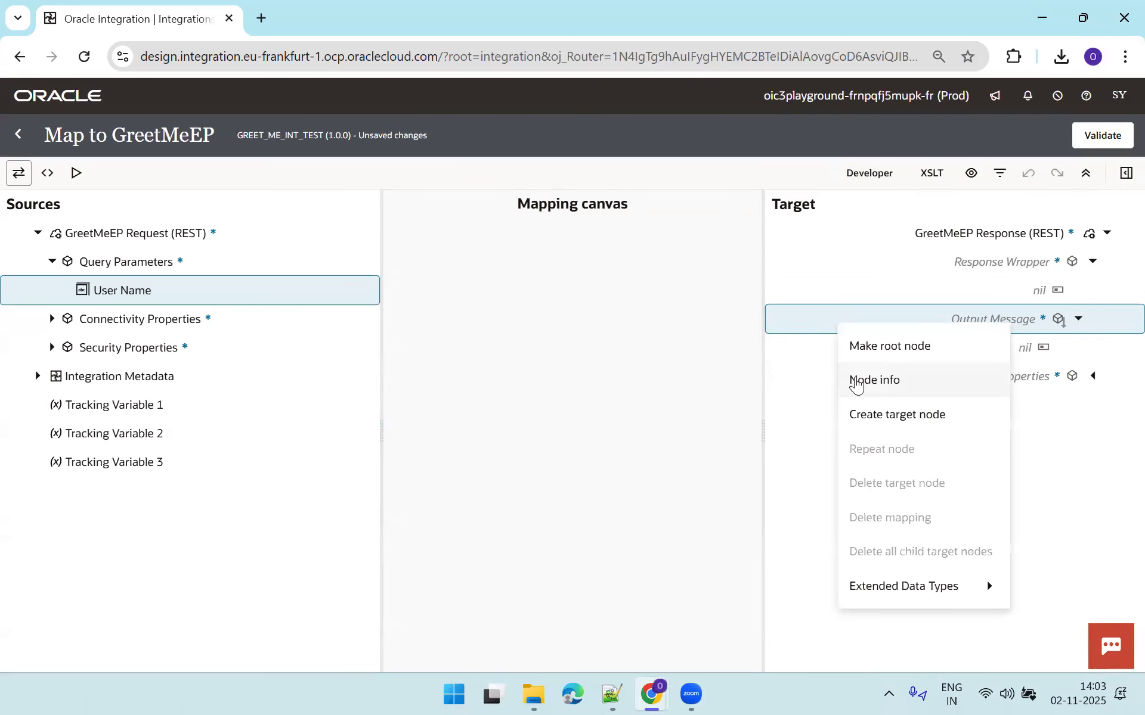
{"action": "left_click", "coordinate": [858, 412]}
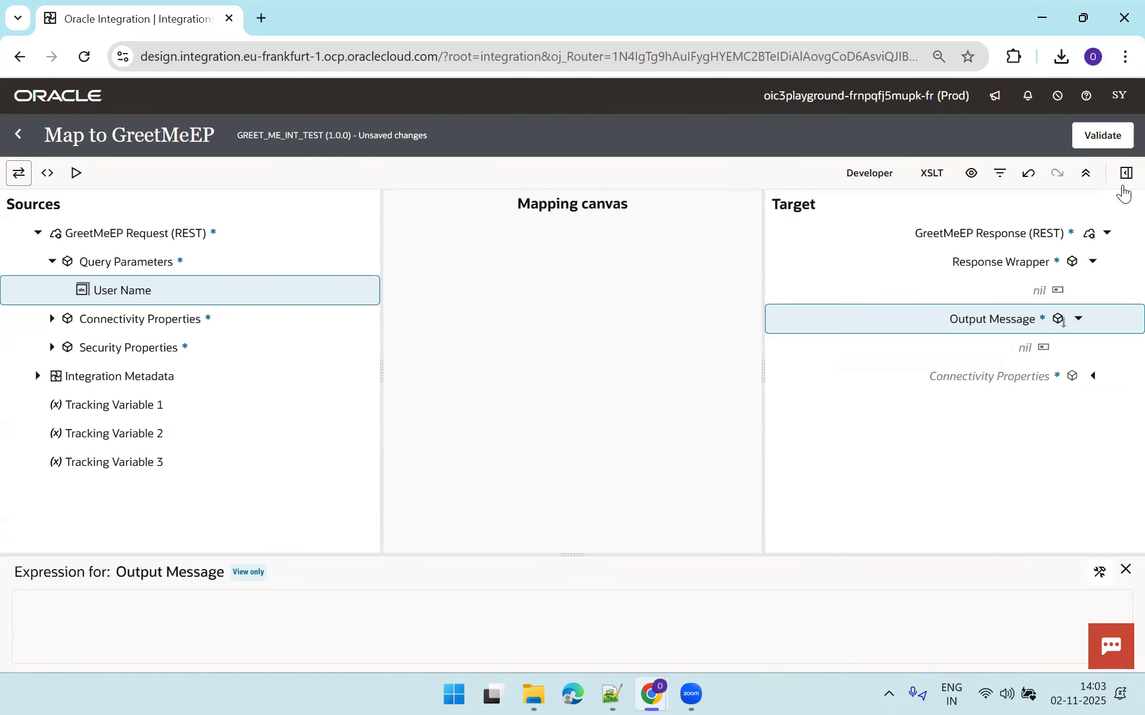
{"action": "left_click", "coordinate": [1125, 173]}
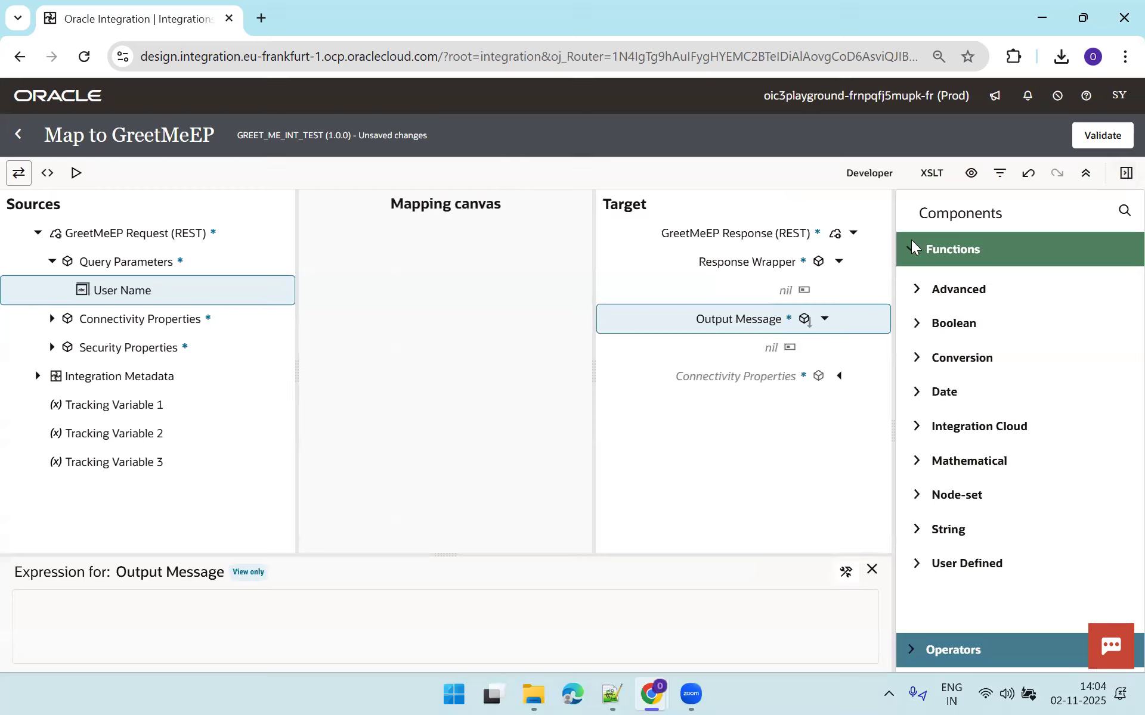
{"action": "left_click", "coordinate": [916, 529]}
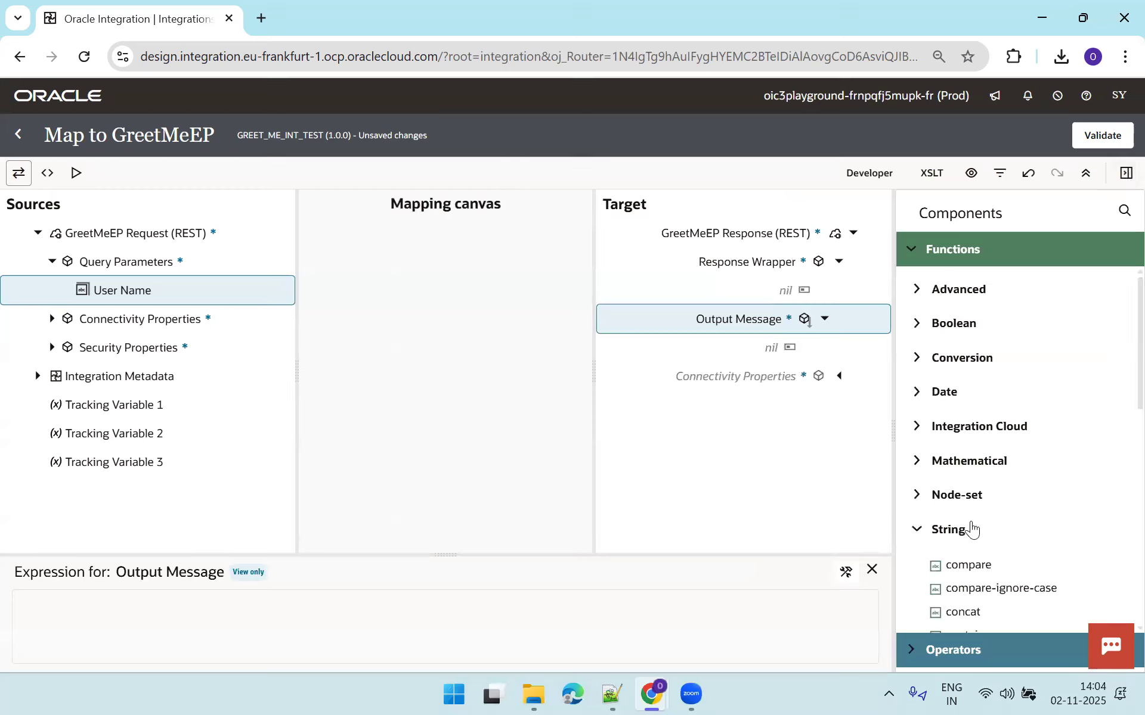
{"action": "scroll", "coordinate": [1120, 438], "scroll_direction": "down", "scroll_amount": 3}
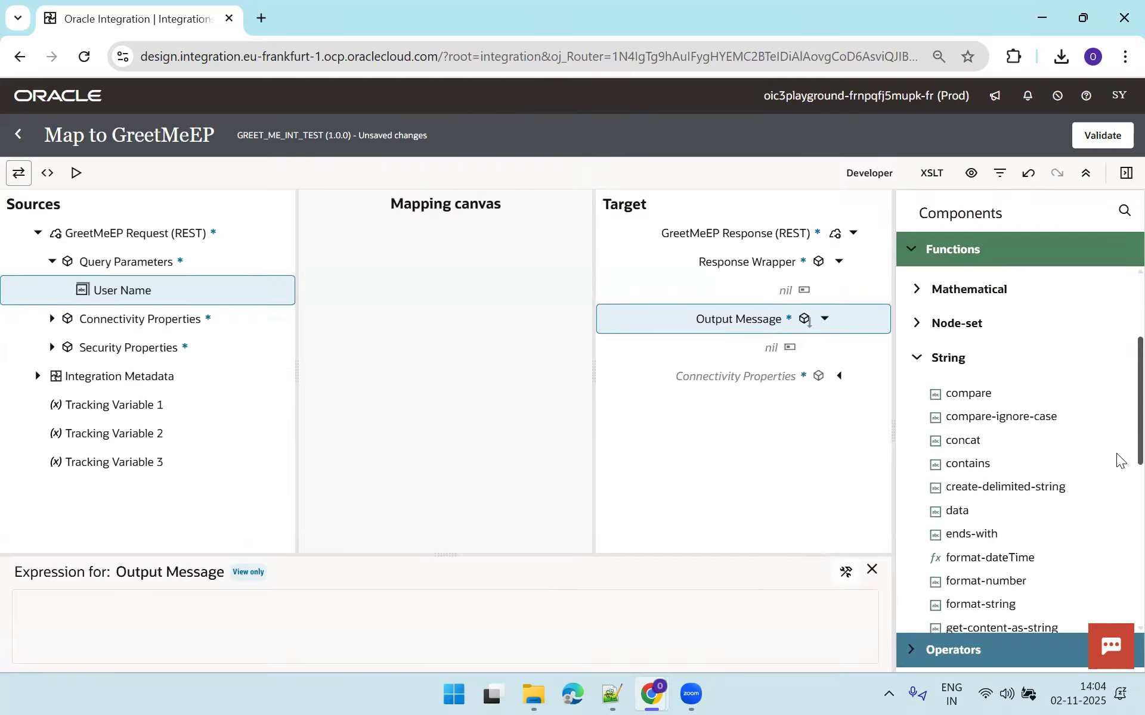
{"action": "left_click_drag", "start_coordinate": [985, 427], "coordinate": [431, 631]}
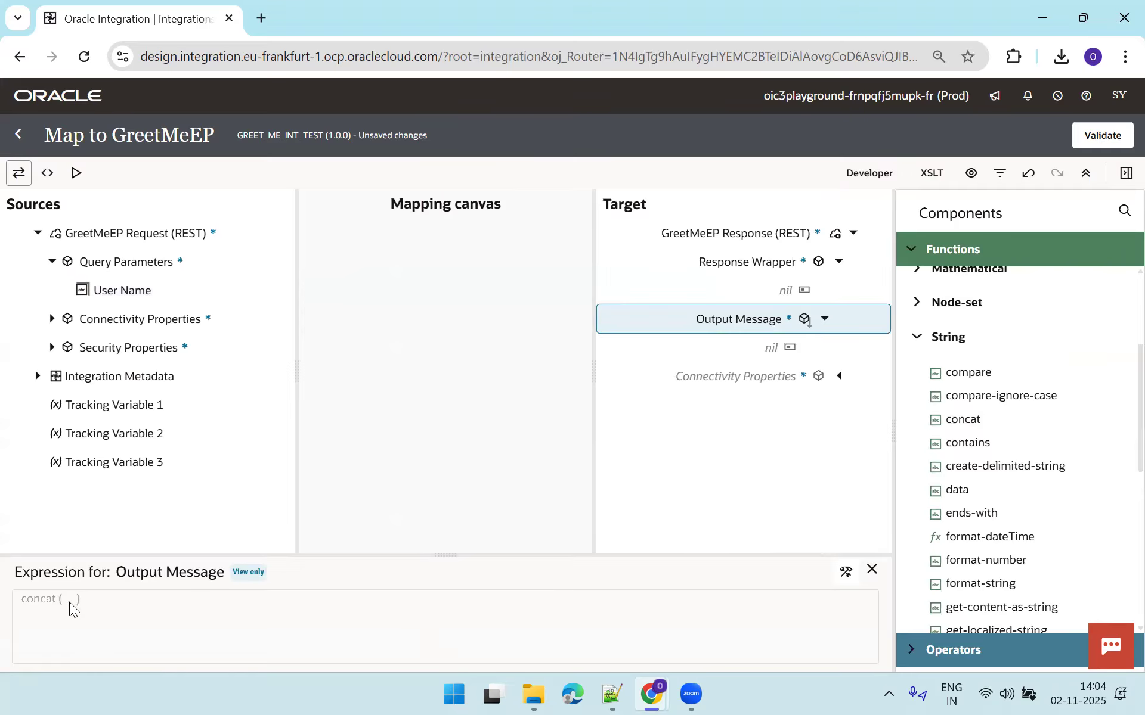
{"action": "left_click", "coordinate": [133, 291]}
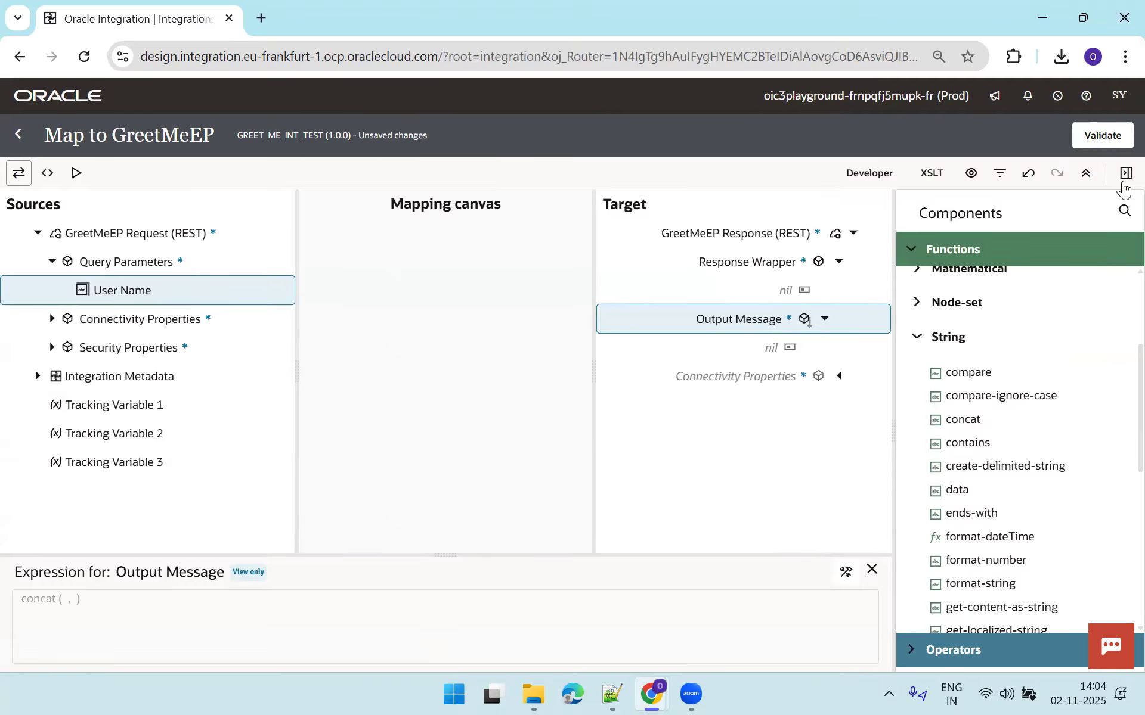
{"action": "left_click", "coordinate": [1126, 173]}
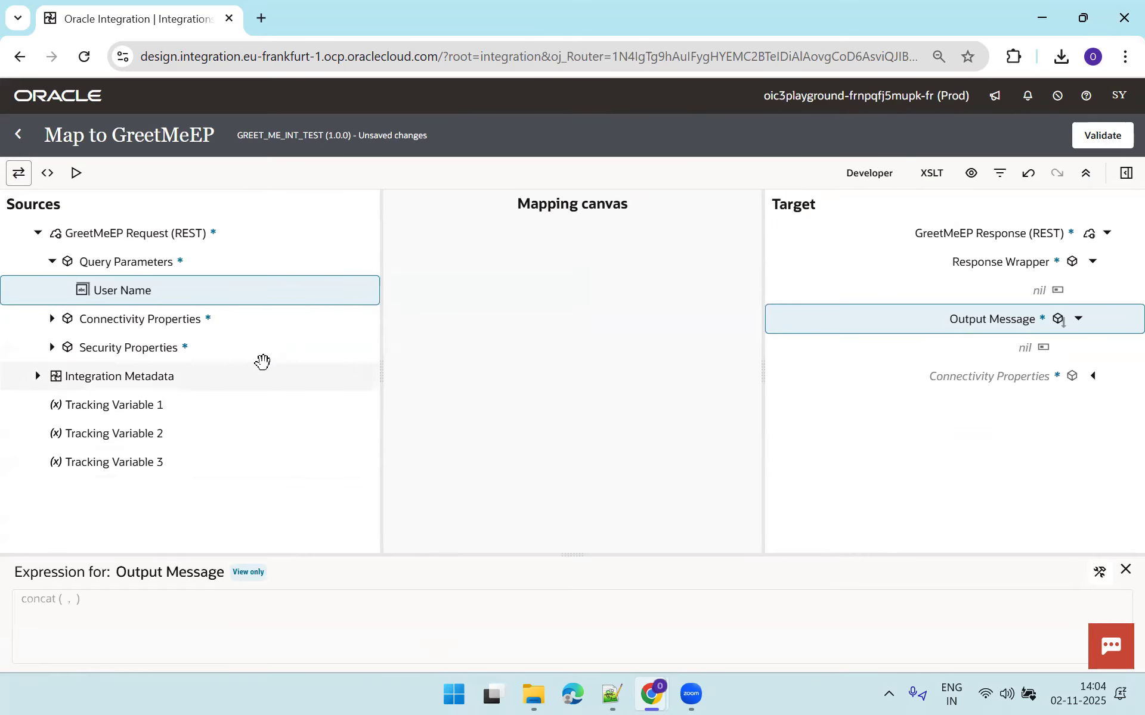
Map User Name onto Output Message, then clear the generated outputMessage expression in Developer view.
{"action": "left_click_drag", "start_coordinate": [99, 290], "coordinate": [70, 605]}
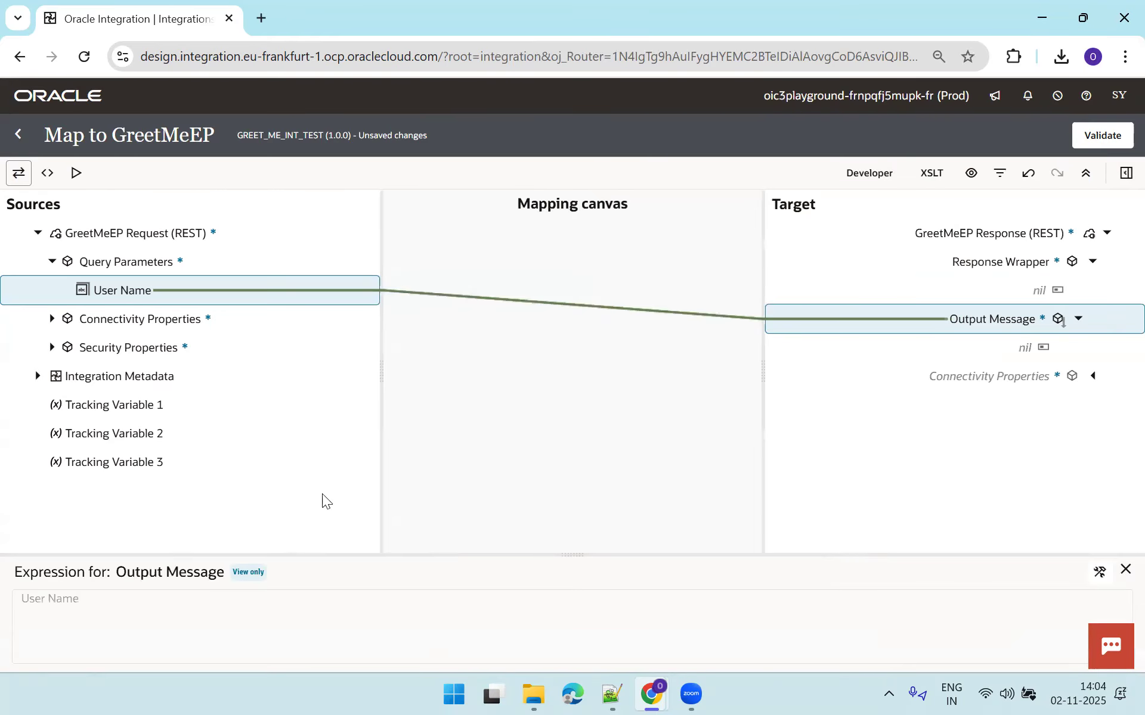
{"action": "left_click", "coordinate": [861, 174]}
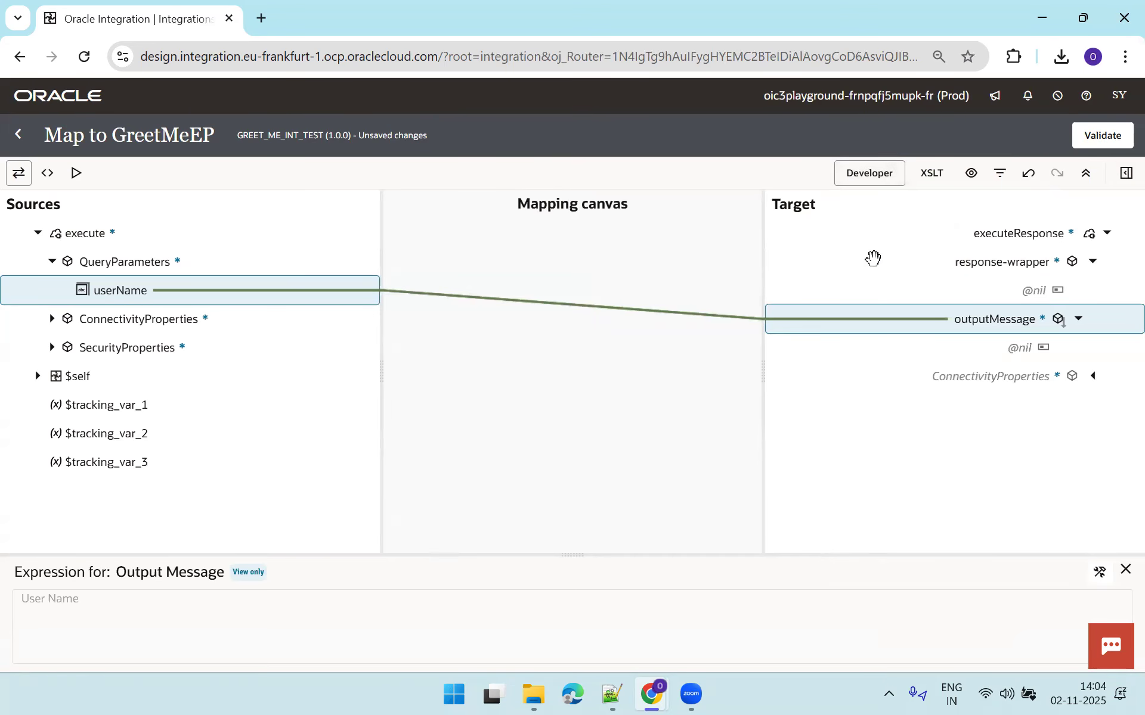
{"action": "left_click", "coordinate": [889, 175]}
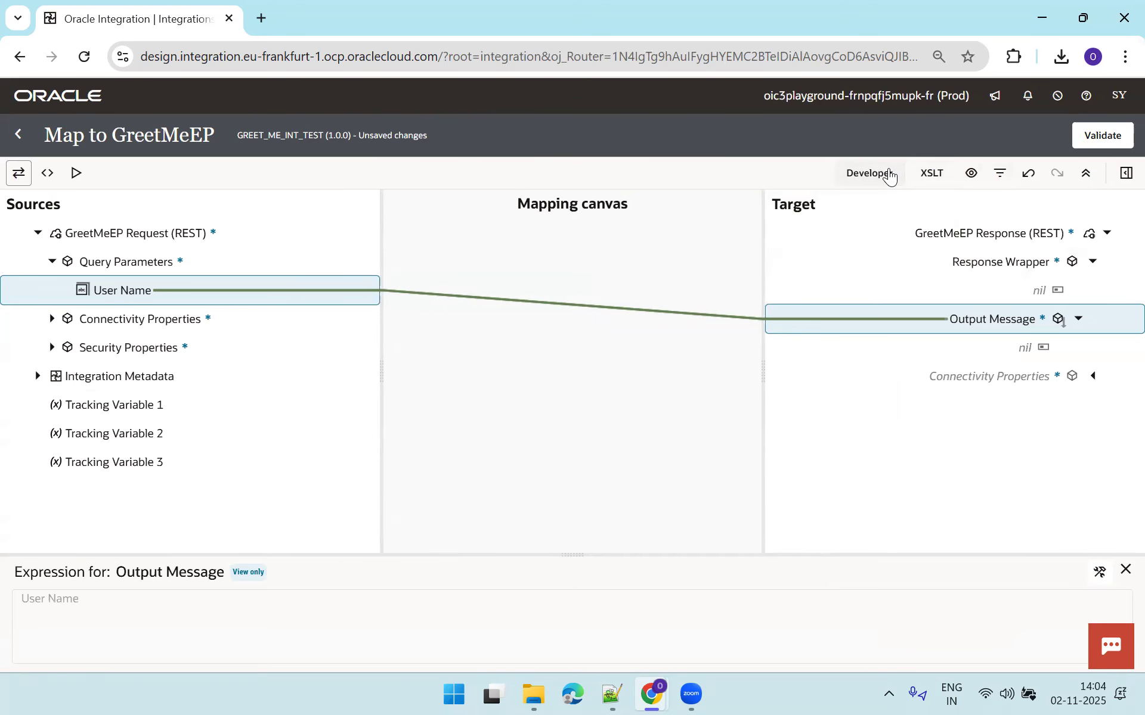
{"action": "left_click", "coordinate": [889, 176]}
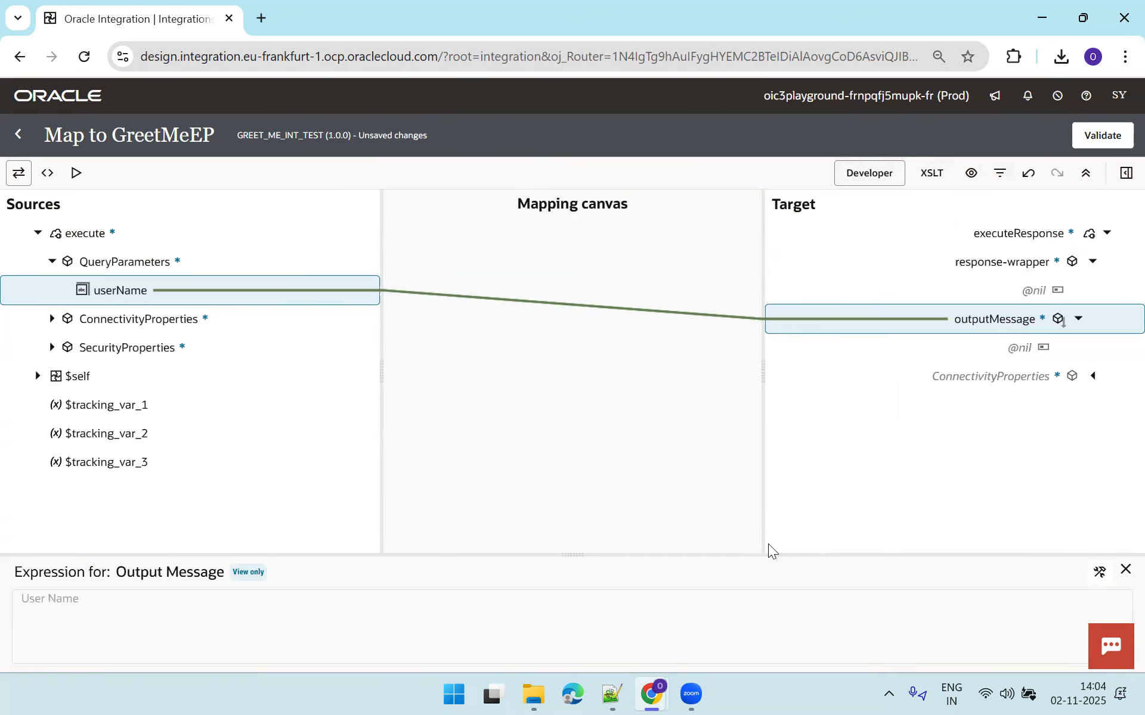
{"action": "left_click", "coordinate": [1100, 572]}
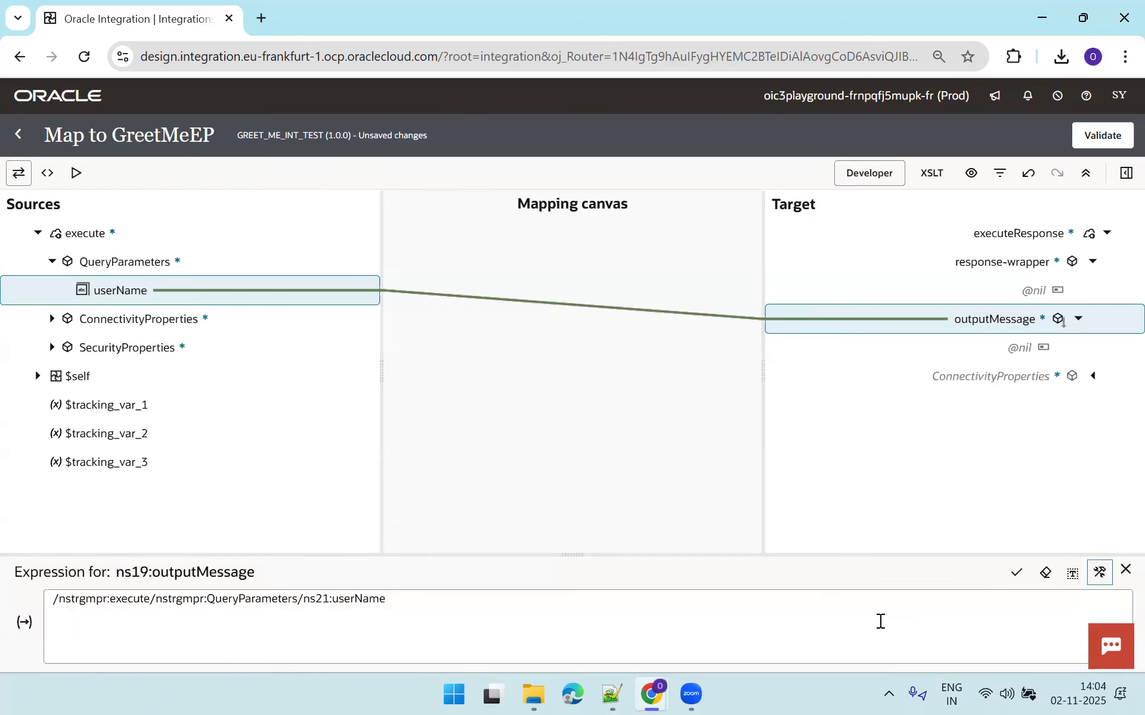
{"action": "left_click", "coordinate": [1017, 573]}
{"action": "left_click", "coordinate": [981, 613]}
{"action": "key", "text": "ctrl+a"}
{"action": "key", "text": "BackSpace"}
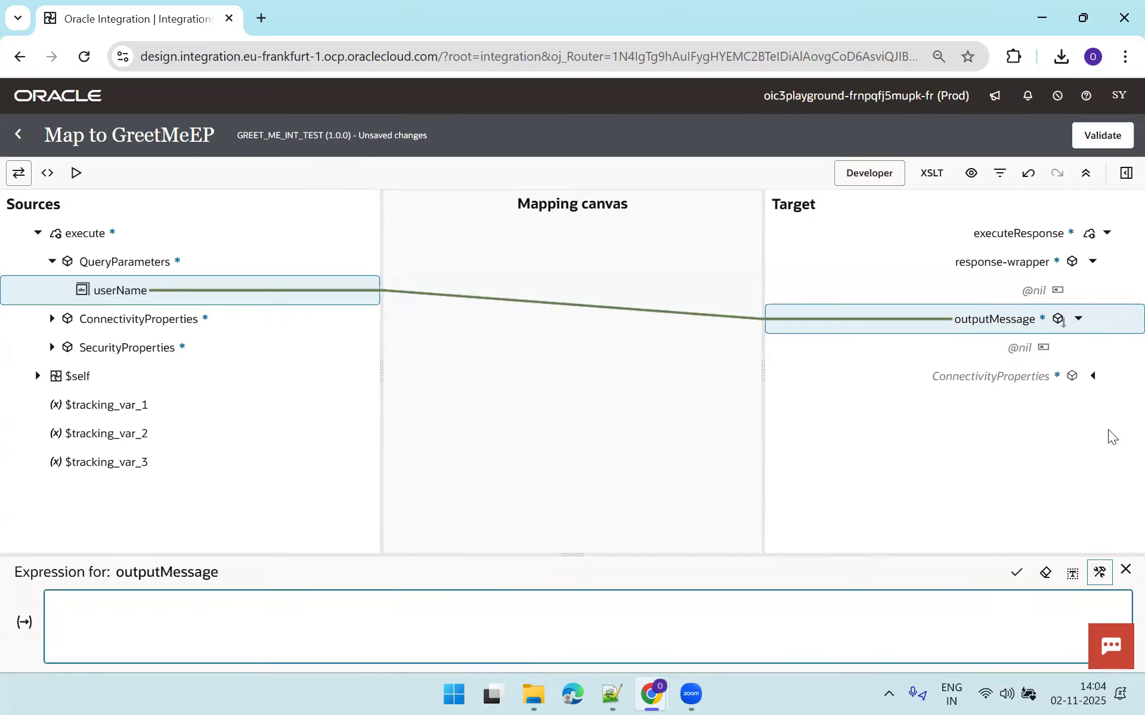
Rebuild the expression as concat('Welcome to the World of Integrations To ', userName) and apply it.
{"action": "left_click", "coordinate": [1126, 173]}
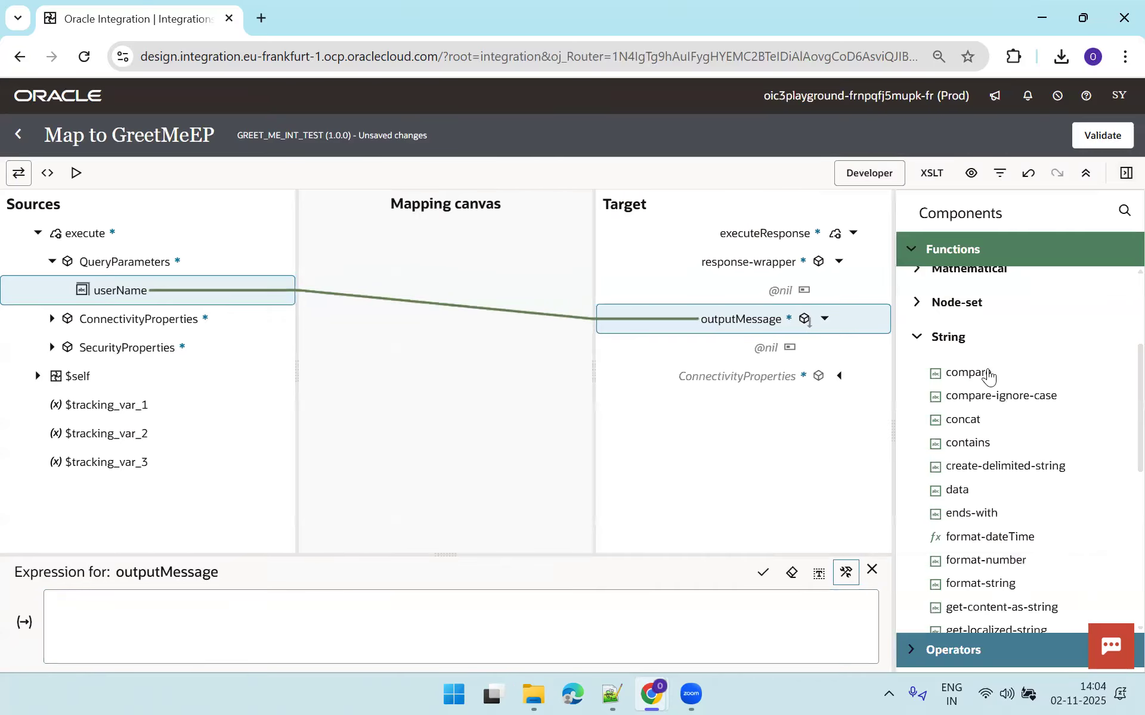
{"action": "left_click_drag", "start_coordinate": [974, 422], "coordinate": [249, 613]}
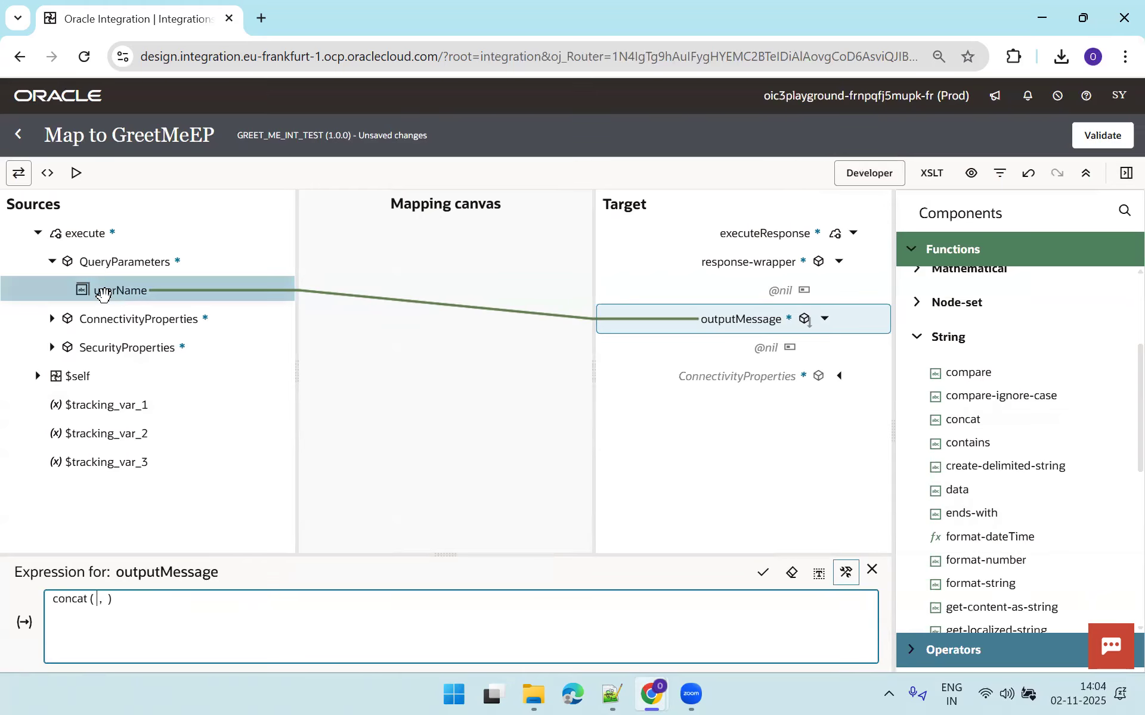
{"action": "left_click_drag", "start_coordinate": [108, 297], "coordinate": [113, 608]}
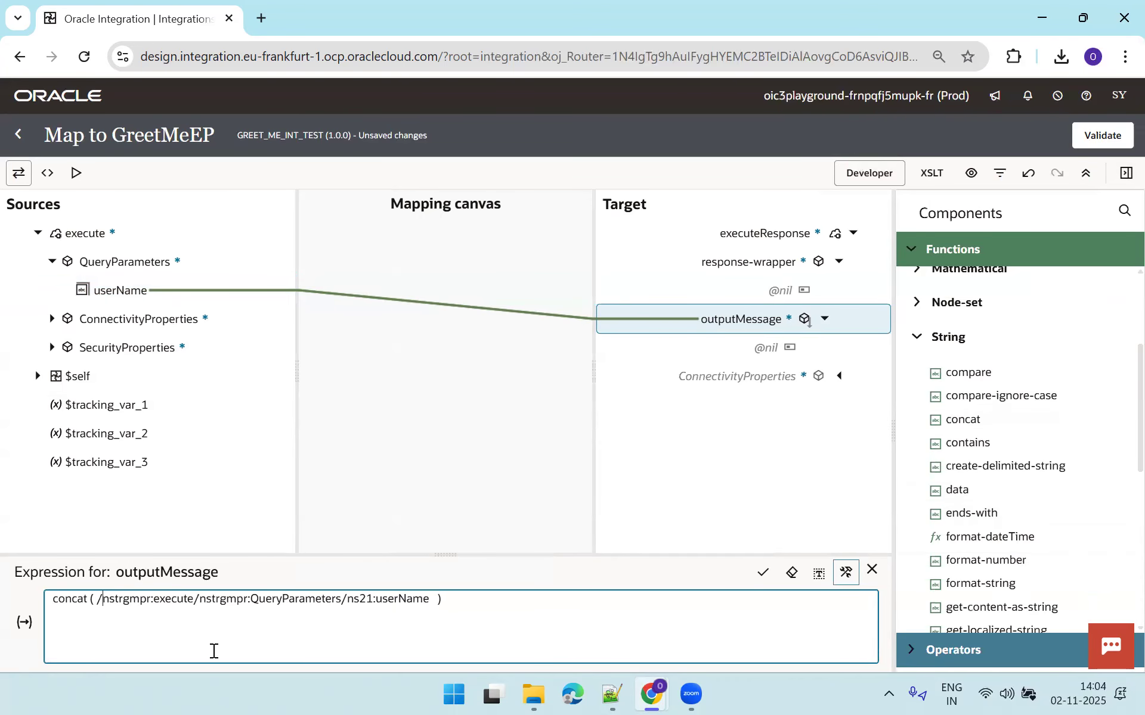
{"action": "type", "text": "'W"}
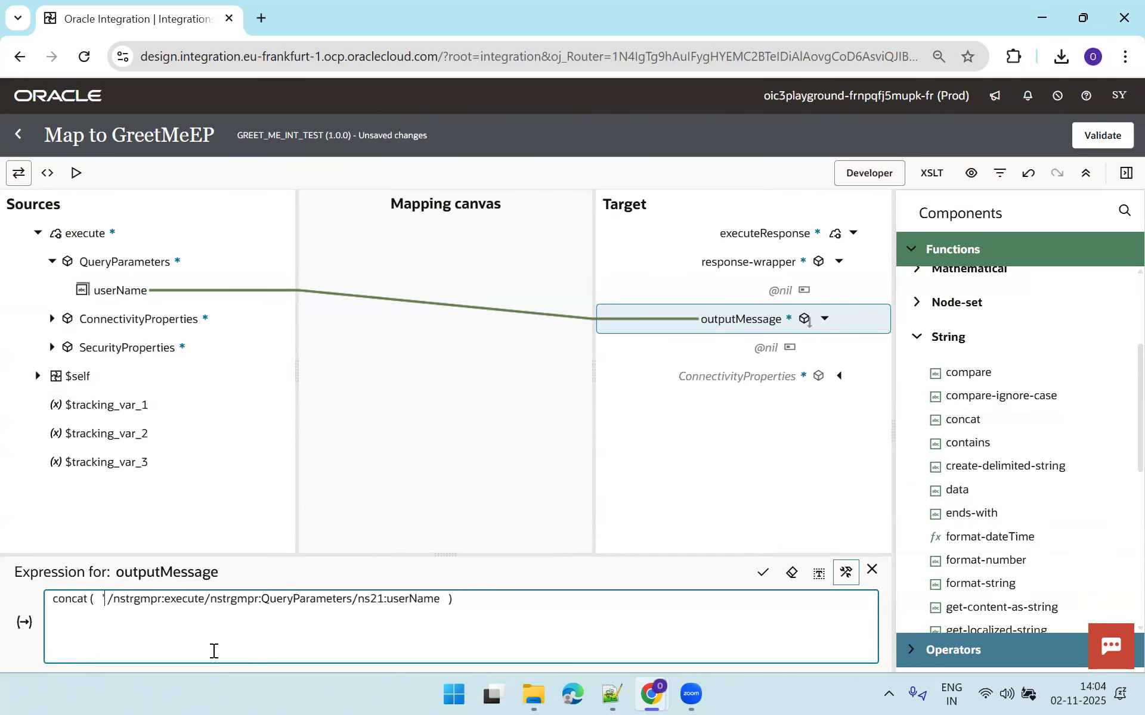
{"action": "type", "text": "elcome to the o"}
{"action": "key", "text": "BackSpace"}
{"action": "type", "text": "World of Integrations "}
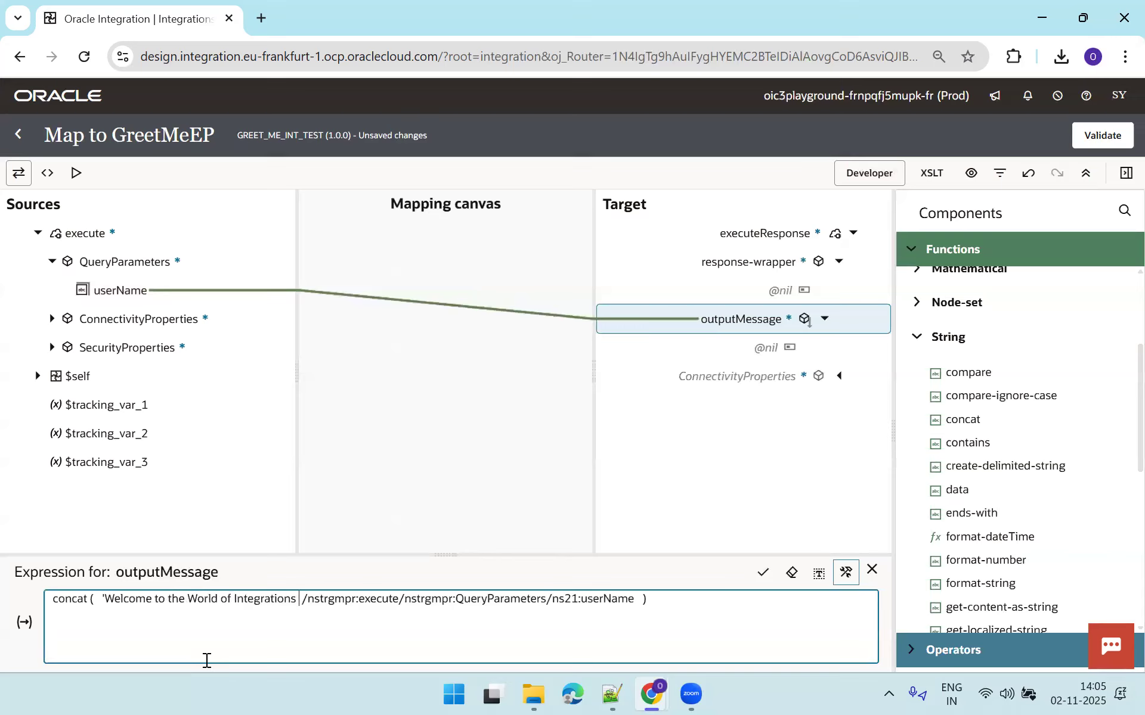
{"action": "type", "text": "t"}
{"action": "key", "text": "BackSpace"}
{"action": "type", "text": "To ',"}
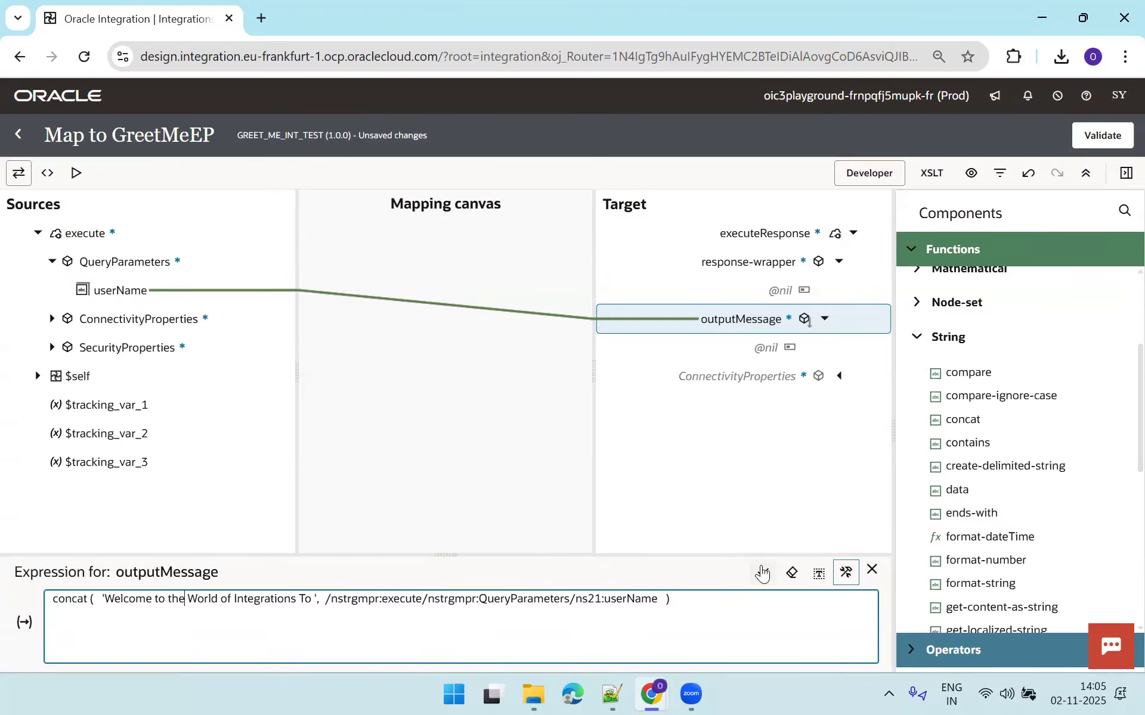
{"action": "left_click", "coordinate": [763, 573]}
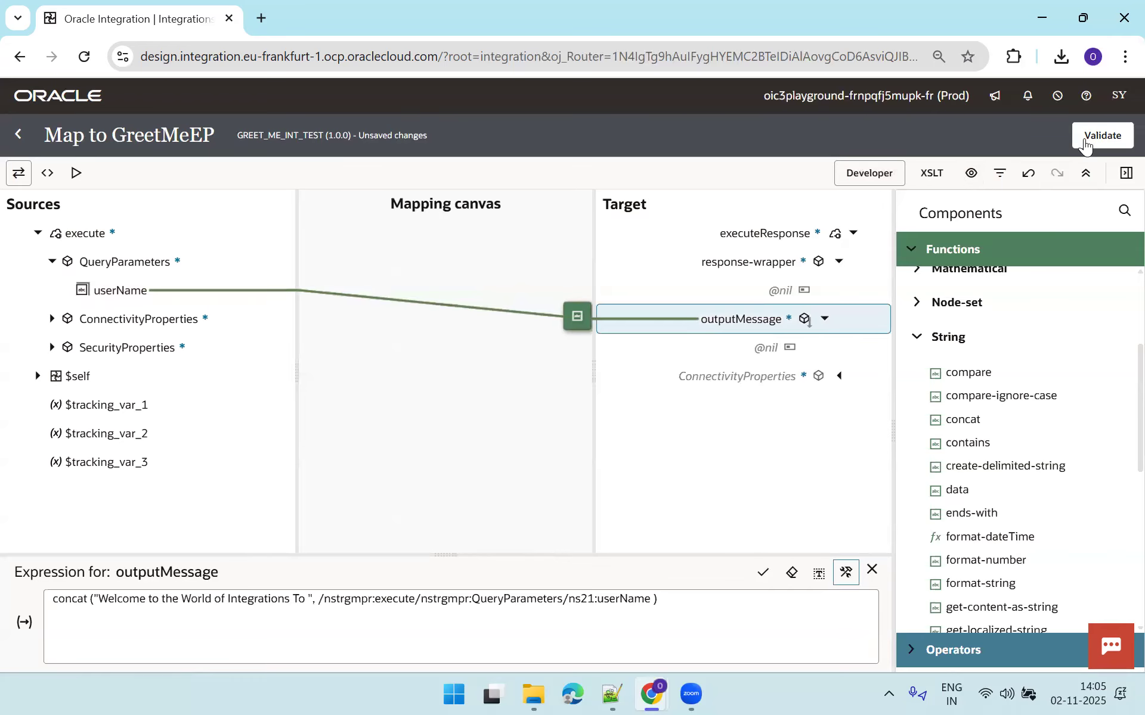
Validate the Map to GreetMeEP mapping and return to the integration flow.
{"action": "left_click", "coordinate": [1090, 135]}
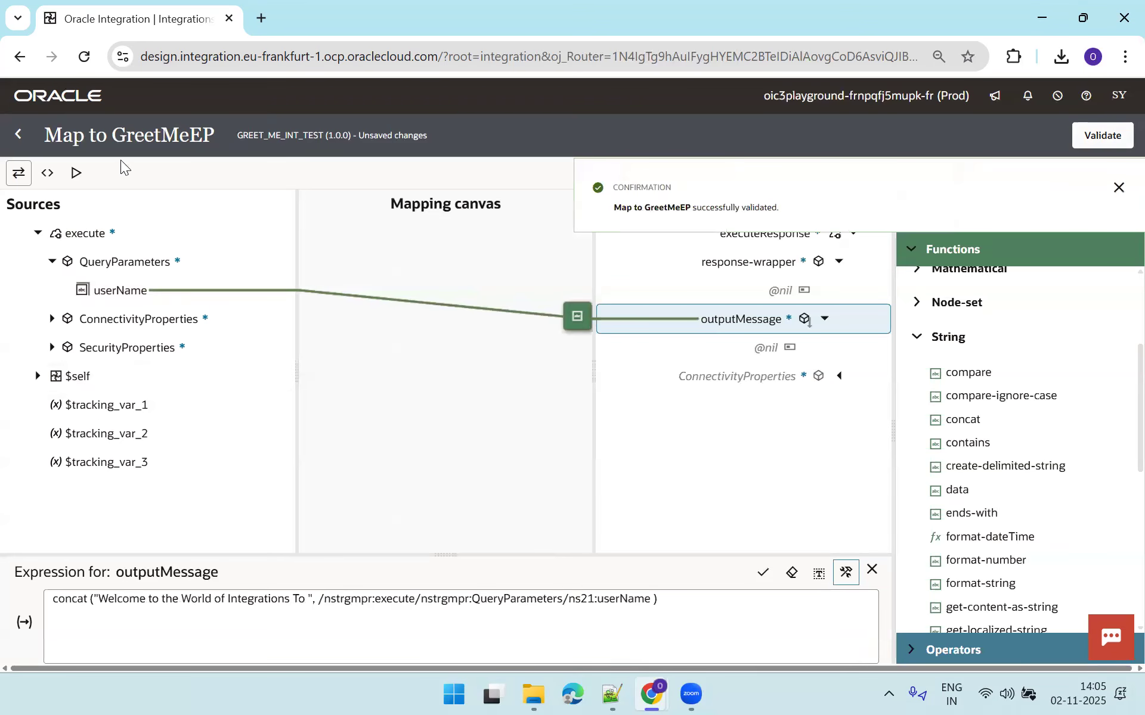
{"action": "left_click", "coordinate": [20, 141]}
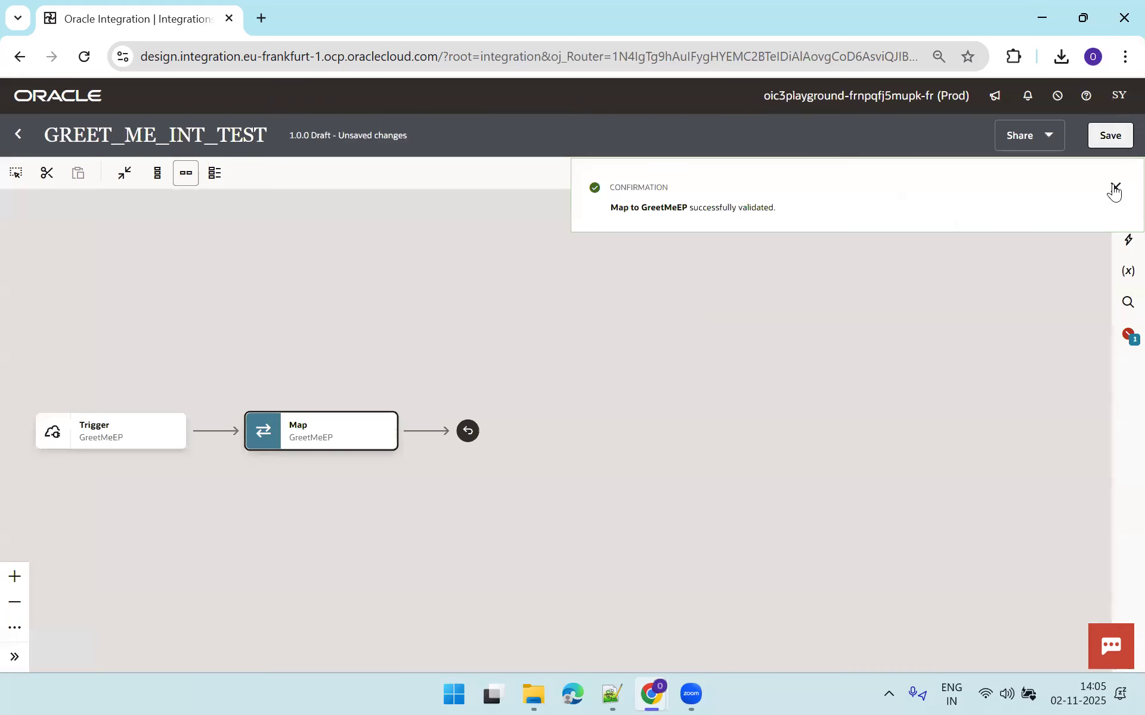
{"action": "left_click", "coordinate": [1114, 189]}
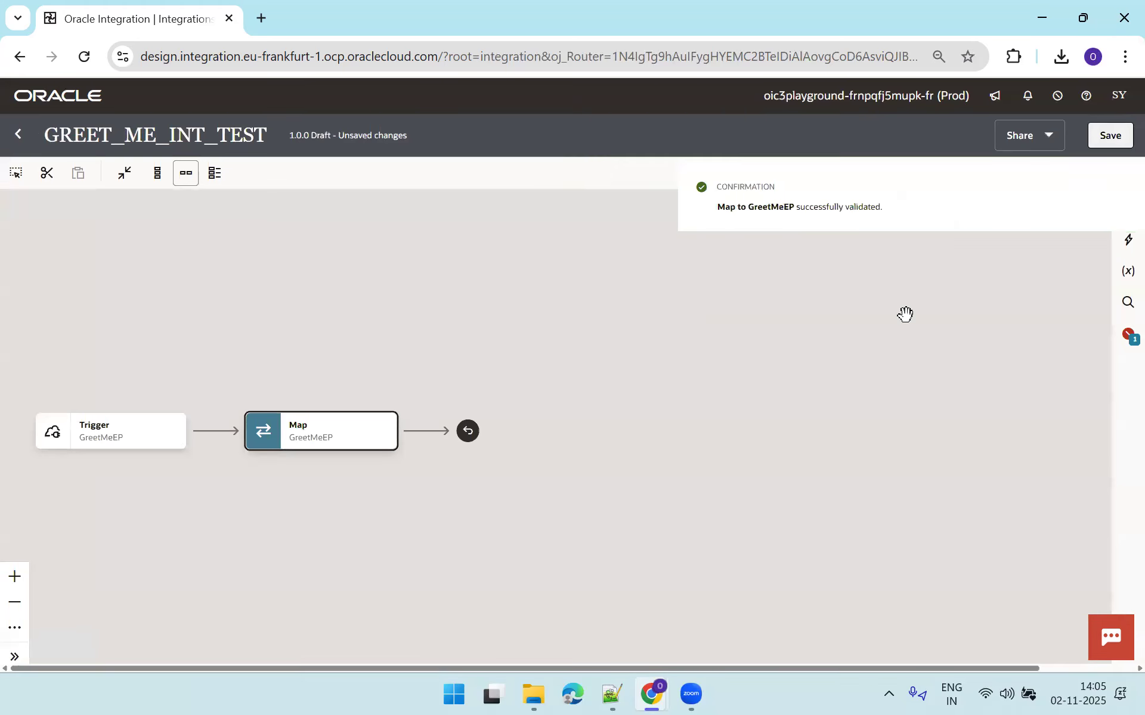
Fix the flagged error by making query parameter userName the primary business identifier.
{"action": "left_click", "coordinate": [1124, 339]}
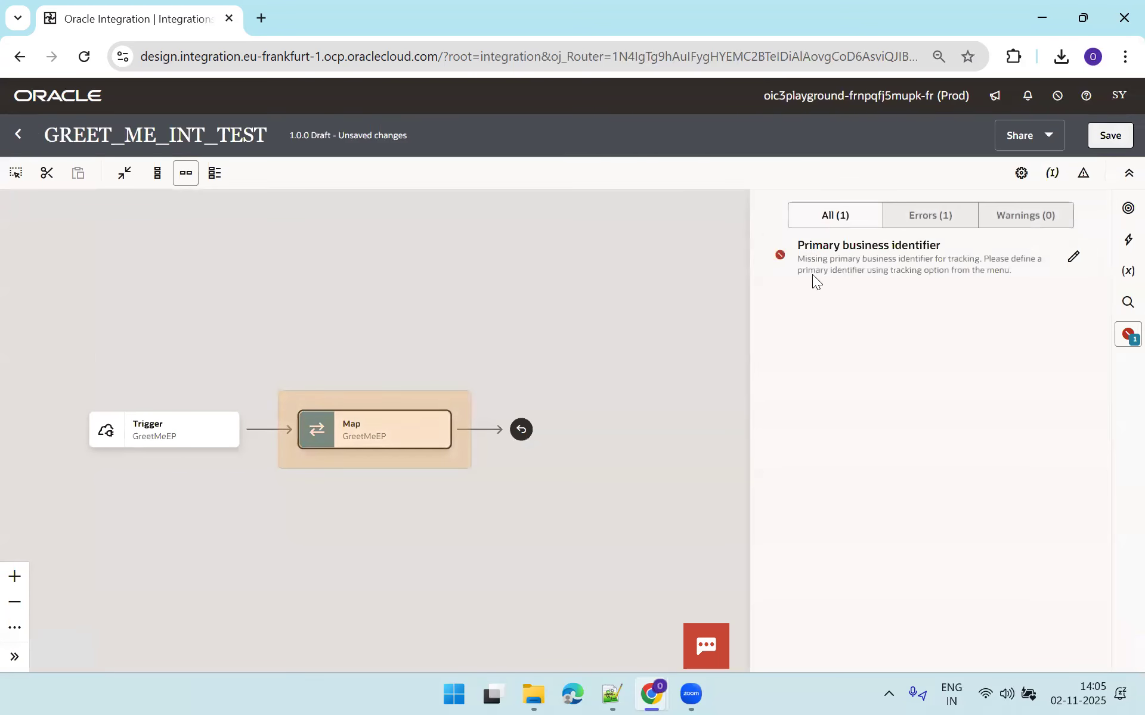
{"action": "left_click", "coordinate": [1067, 262]}
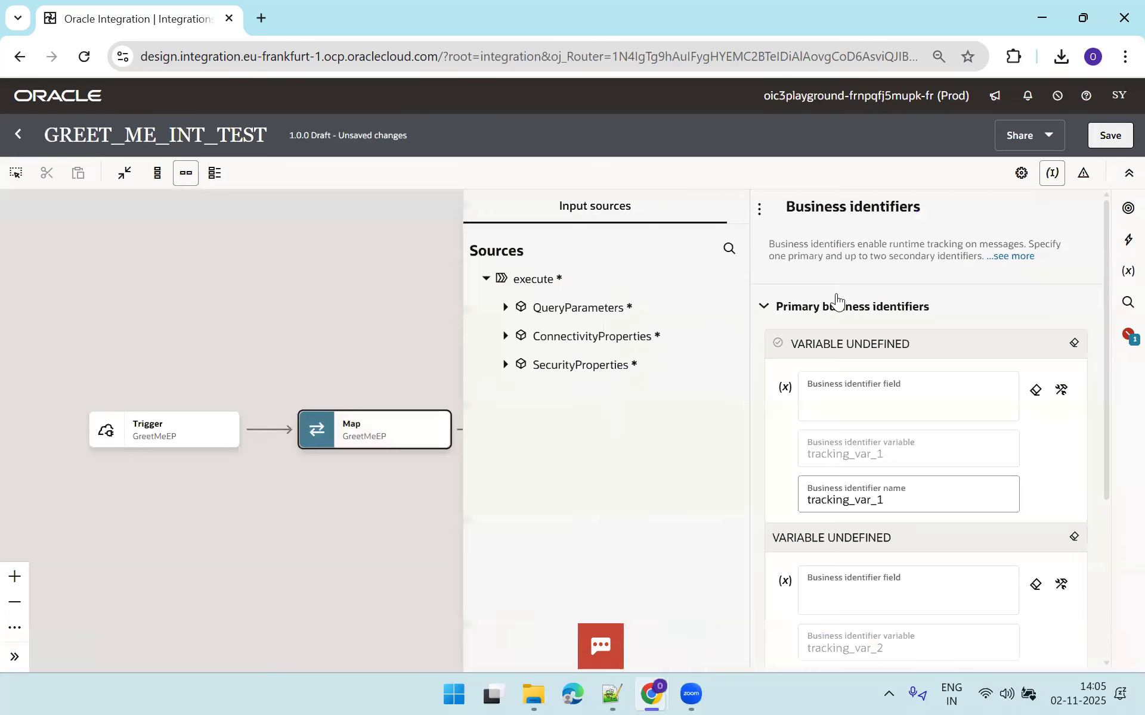
{"action": "left_click", "coordinate": [505, 308]}
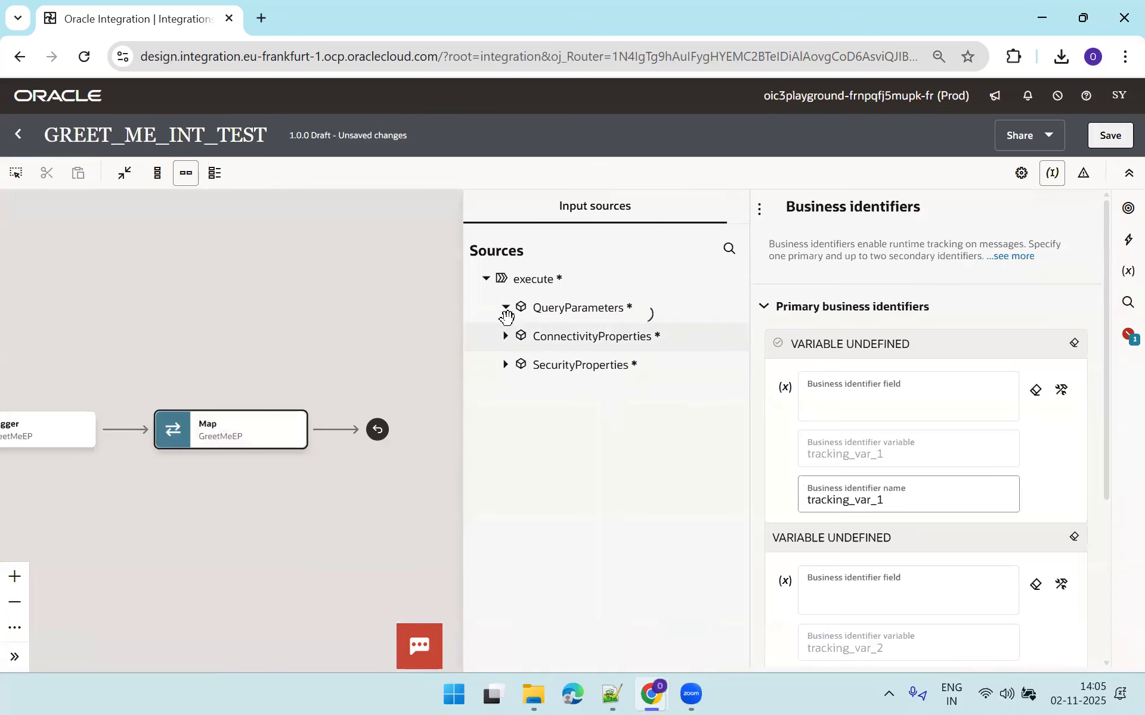
{"action": "left_click_drag", "start_coordinate": [549, 337], "coordinate": [837, 402]}
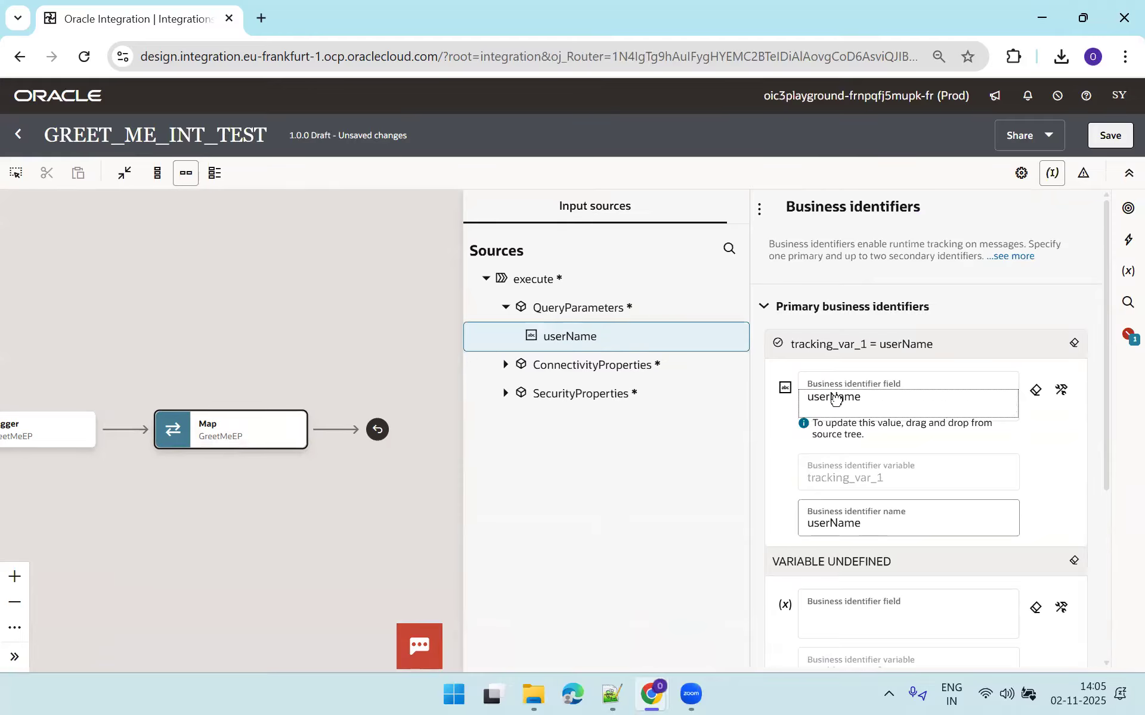
Save GREET_ME_INT_TEST and close it, returning to the Integrations list.
{"action": "left_click", "coordinate": [1107, 138]}
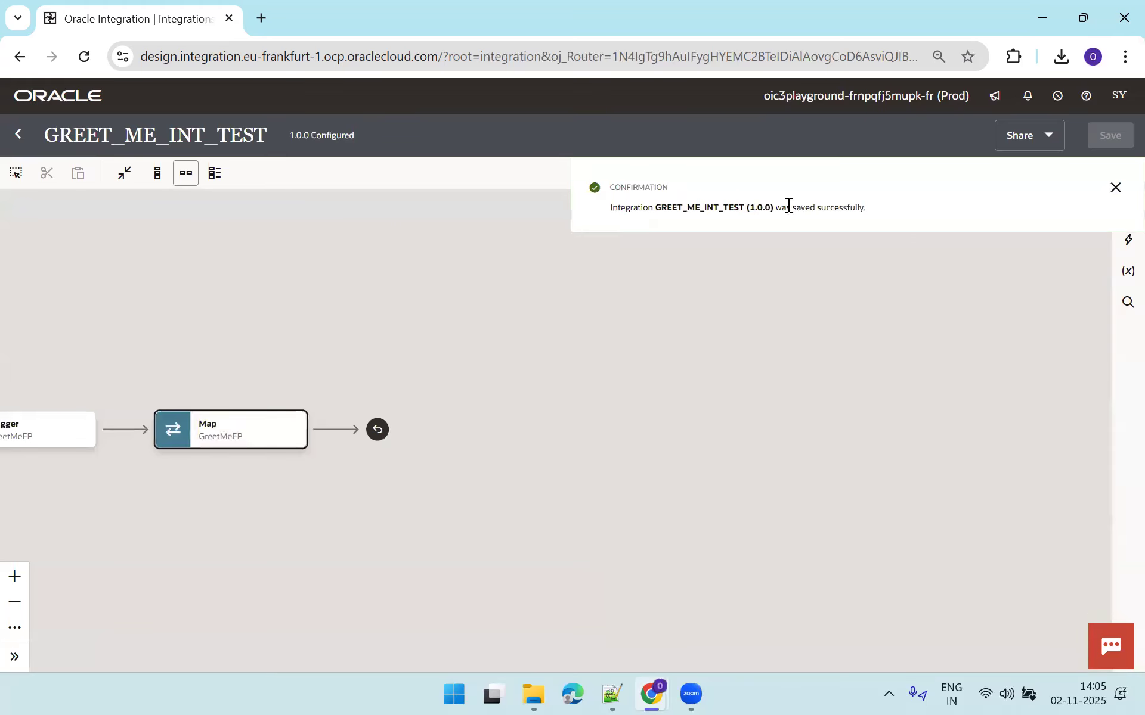
{"action": "left_click", "coordinate": [1114, 188]}
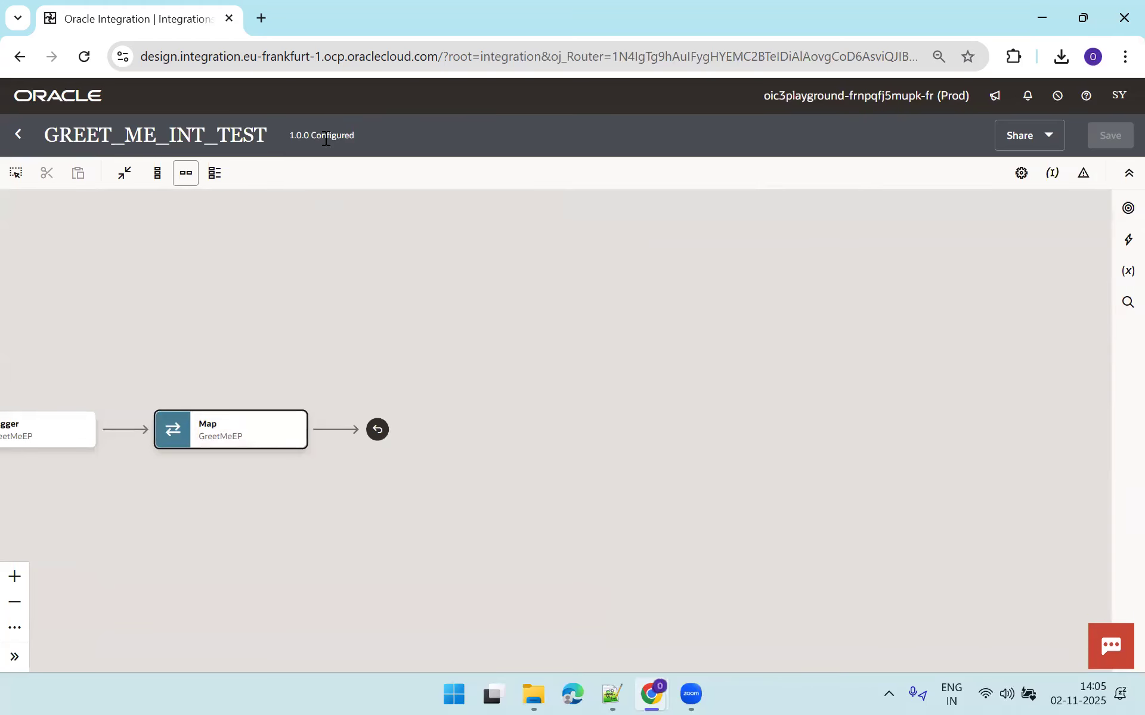
{"action": "left_click", "coordinate": [18, 135]}
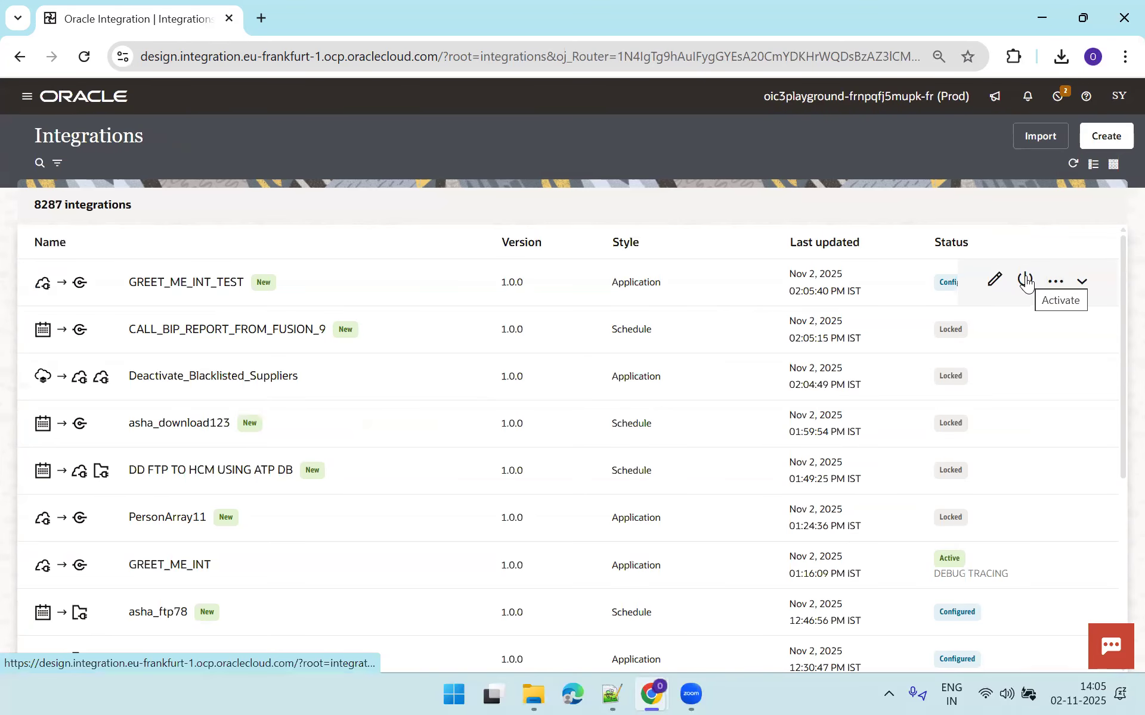
{"action": "left_click", "coordinate": [1026, 278]}
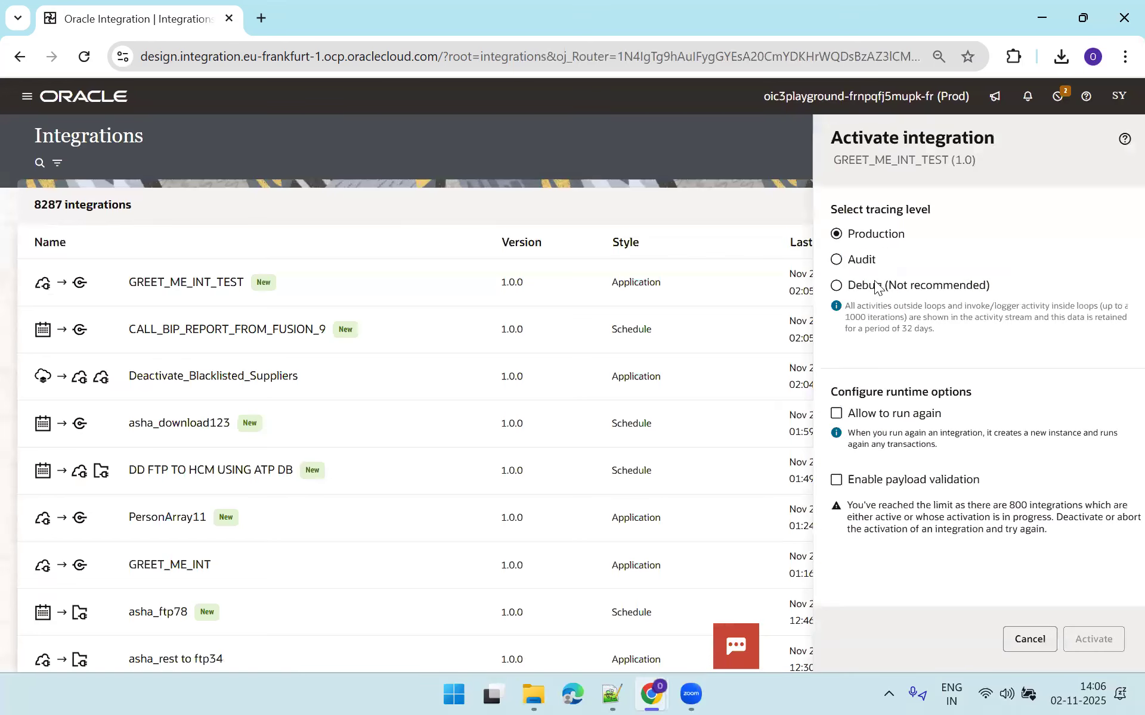
{"action": "left_click", "coordinate": [875, 285]}
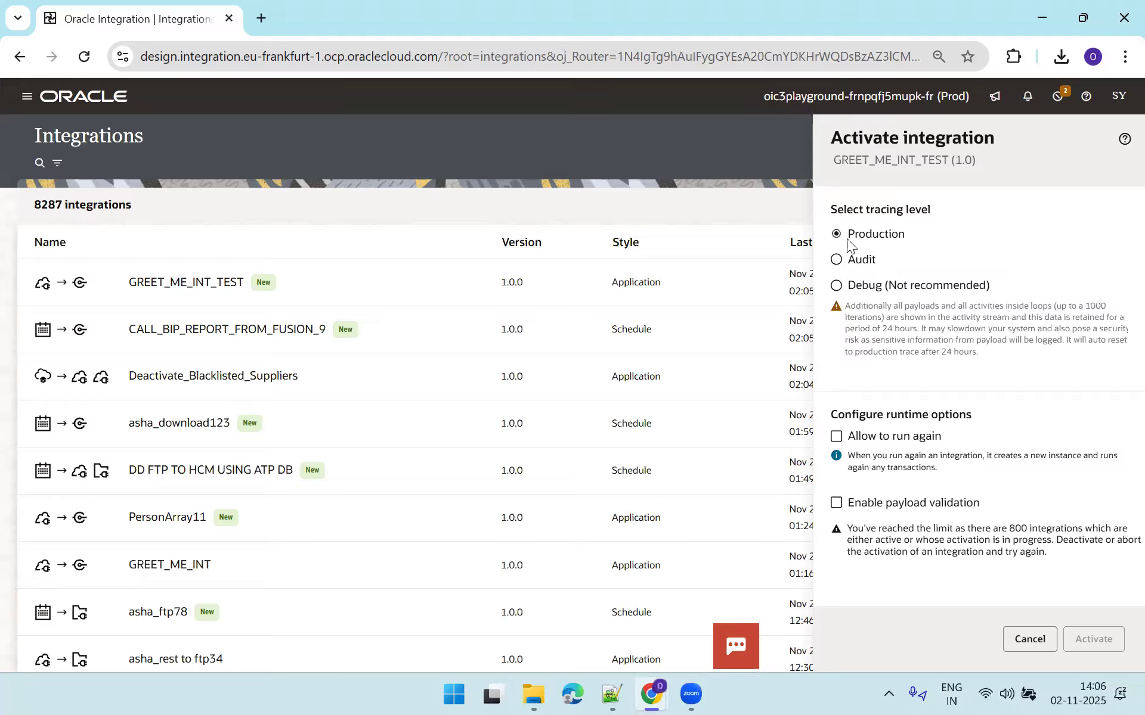
{"action": "left_click", "coordinate": [900, 483]}
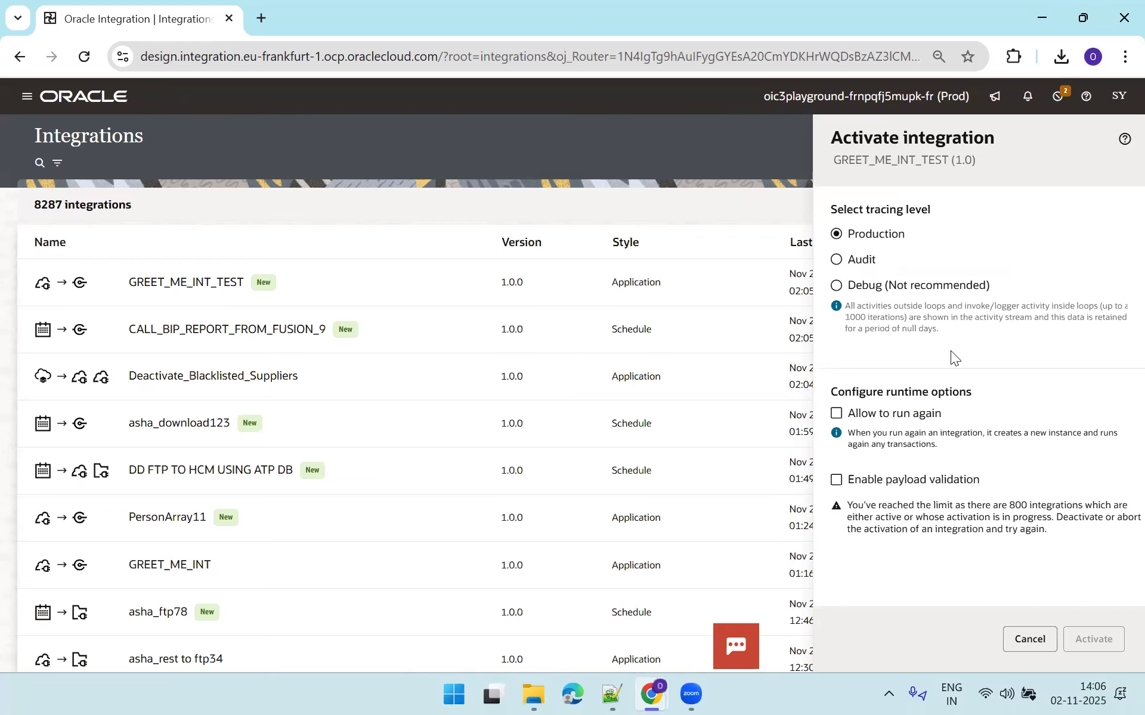
{"action": "left_click", "coordinate": [1030, 639]}
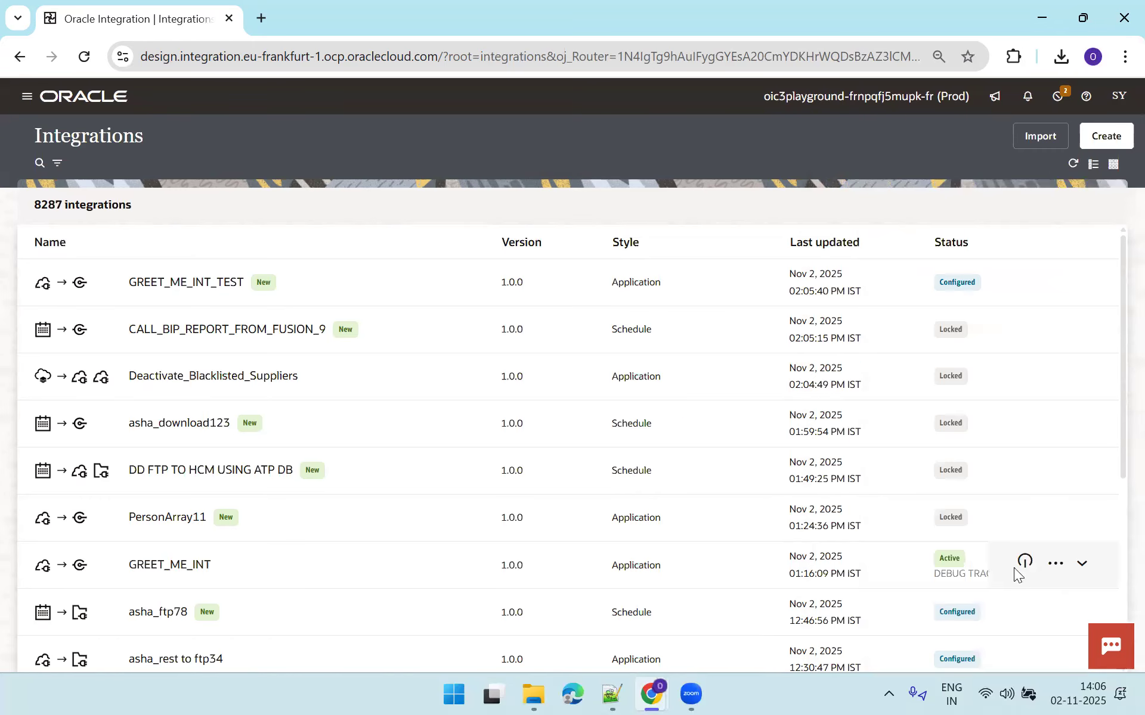
Deactivate the GREET_ME_INT integration.
{"action": "left_click", "coordinate": [1054, 563]}
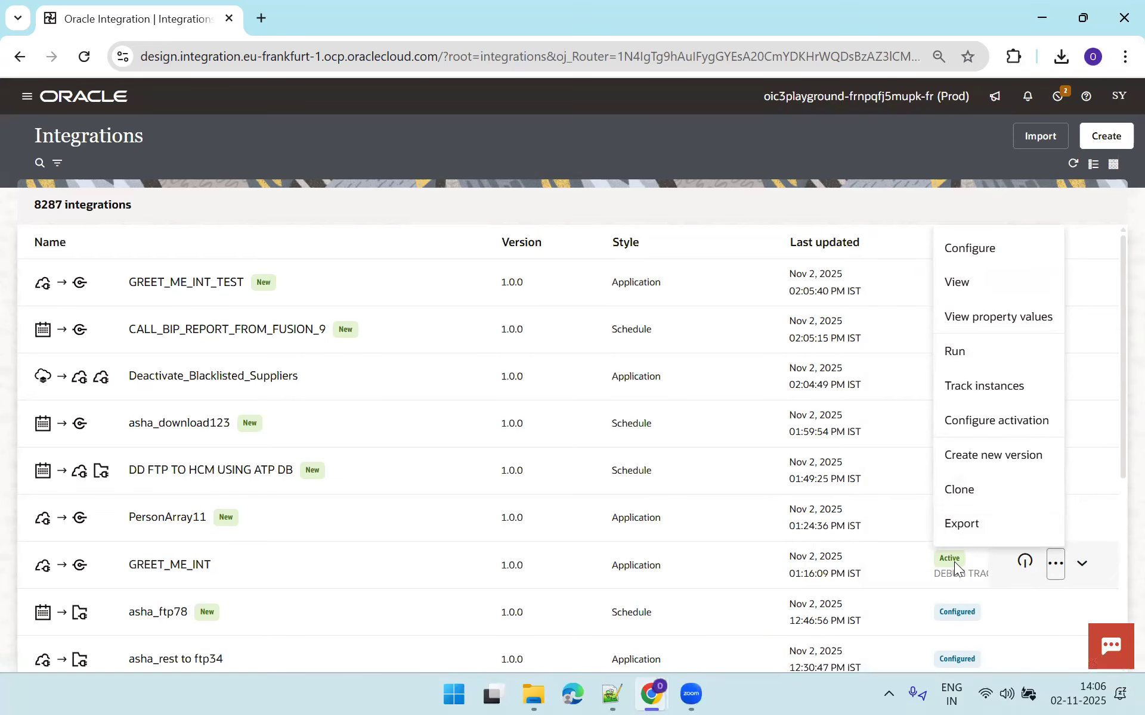
{"action": "left_click", "coordinate": [1022, 571]}
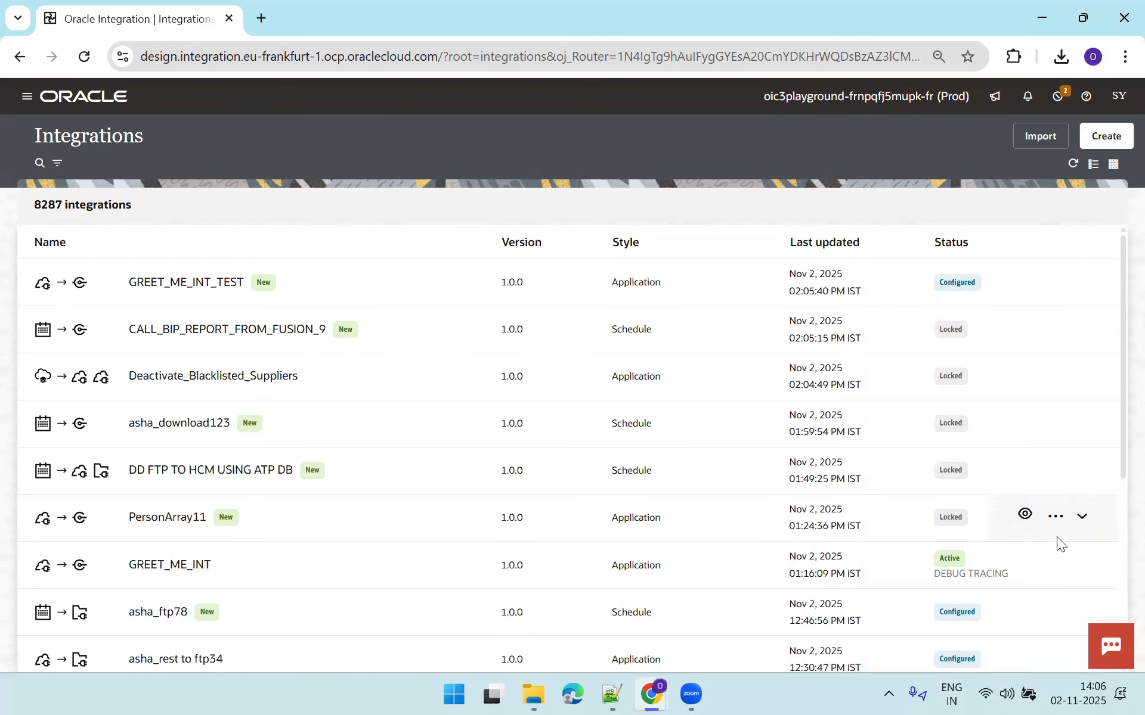
{"action": "left_click", "coordinate": [1024, 561]}
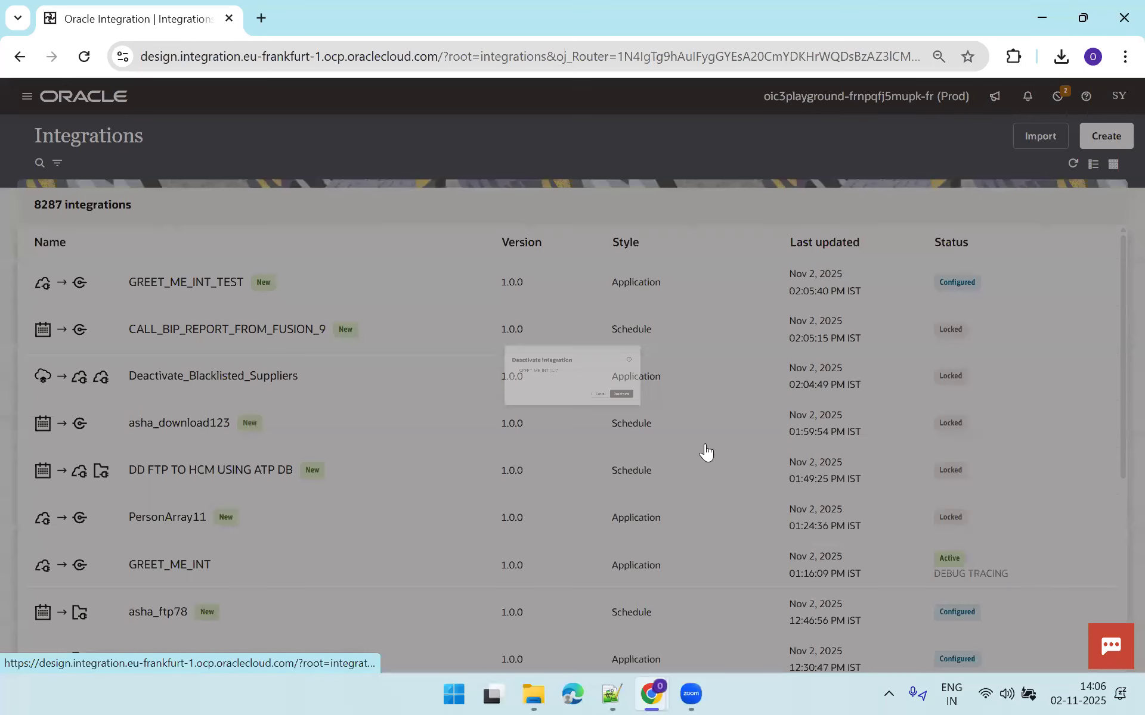
{"action": "left_click", "coordinate": [736, 431]}
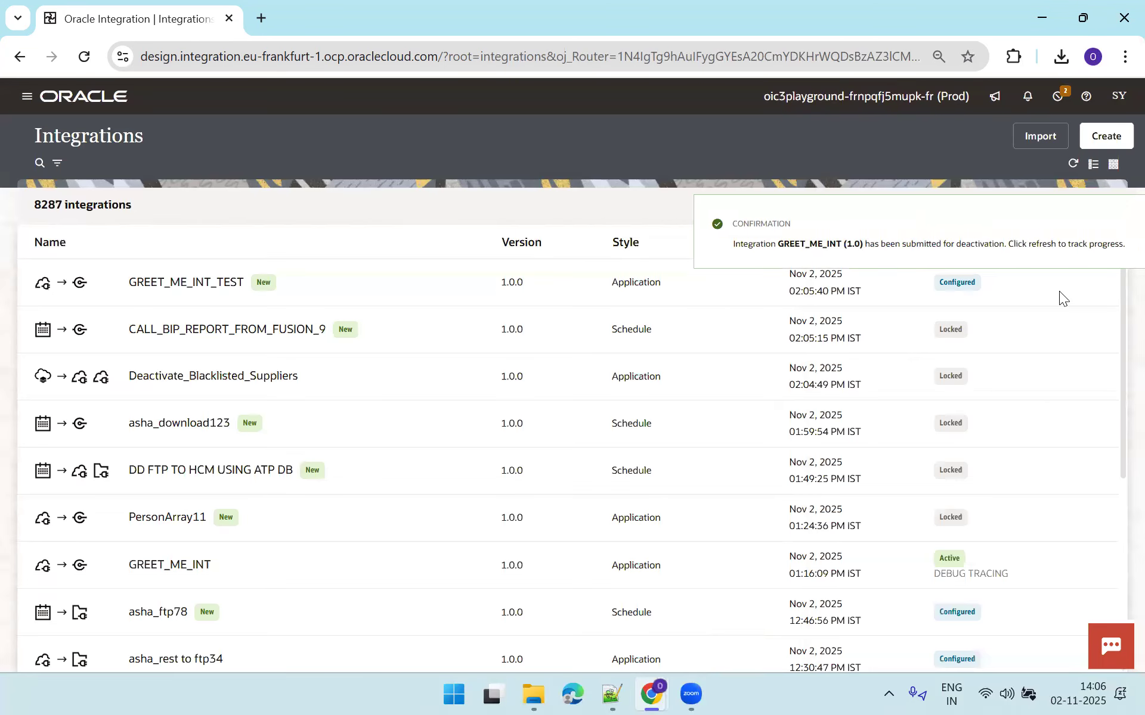
{"action": "left_click", "coordinate": [1116, 226]}
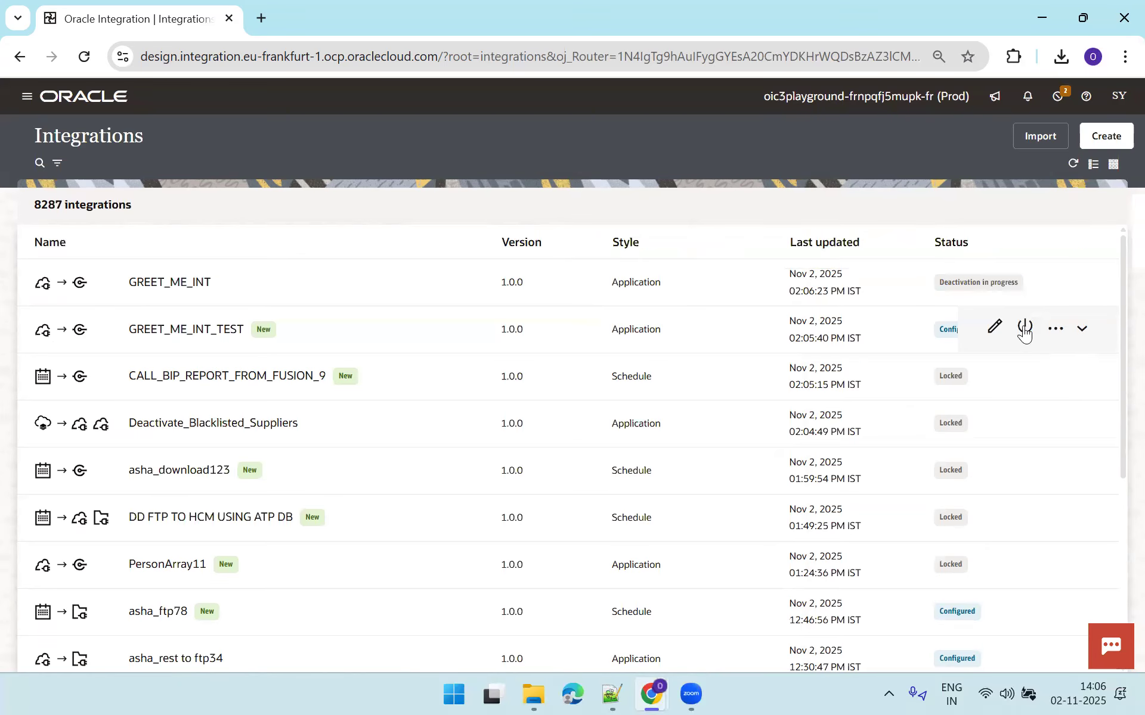
Activate GREET_ME_INT_TEST with Debug tracing, refresh, and open its Run test page.
{"action": "left_click", "coordinate": [1025, 328]}
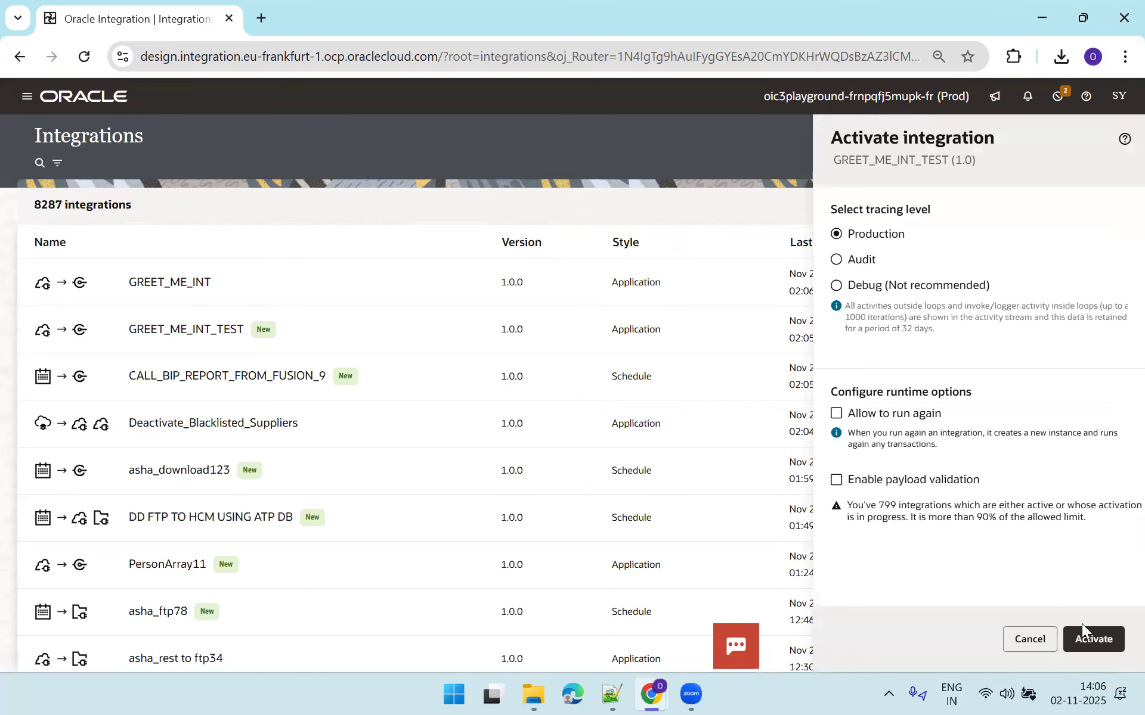
{"action": "left_click", "coordinate": [885, 291]}
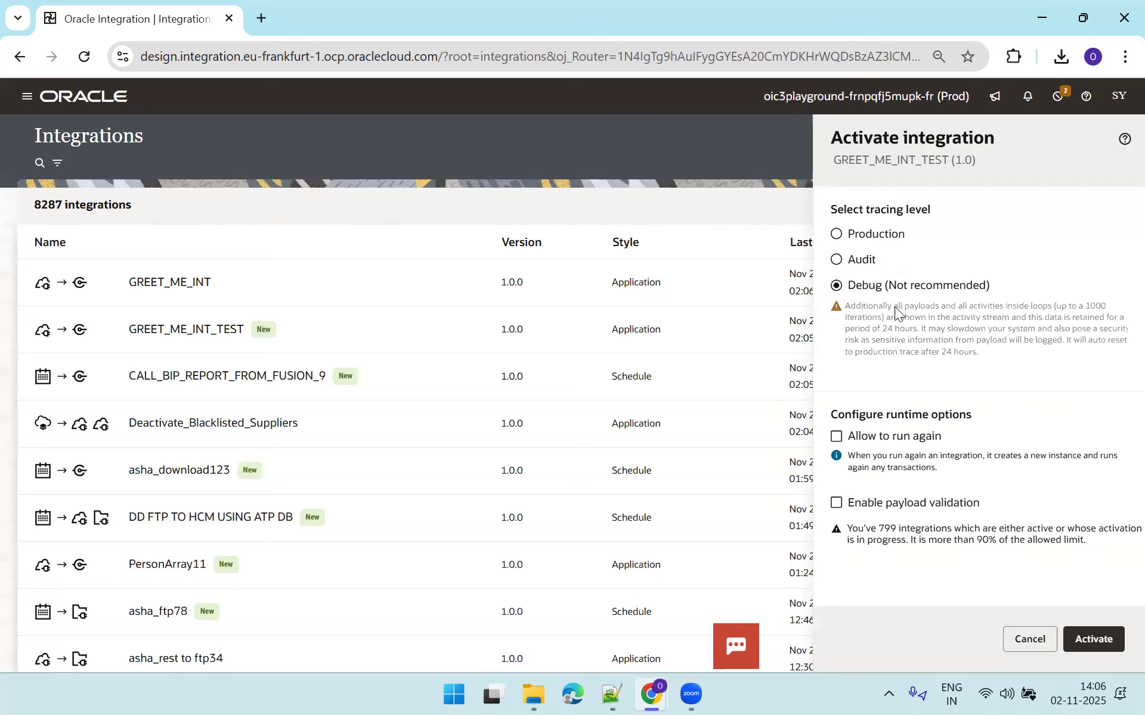
{"action": "left_click", "coordinate": [1085, 638]}
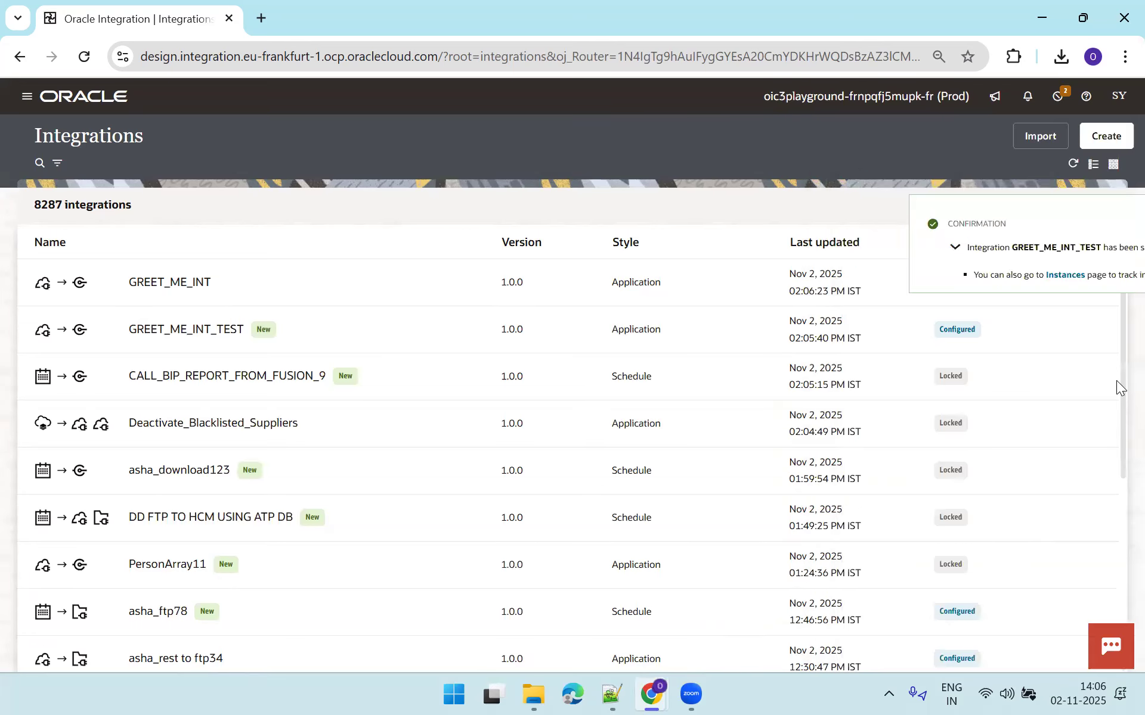
{"action": "left_click", "coordinate": [1114, 224]}
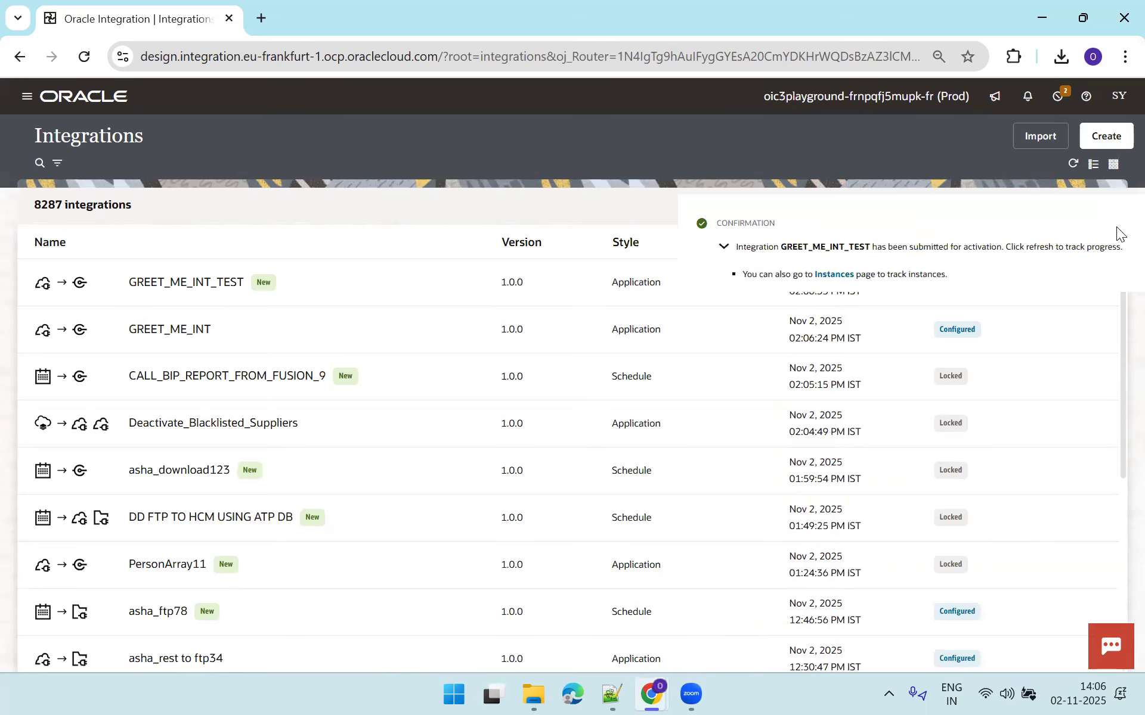
{"action": "left_click", "coordinate": [1070, 165]}
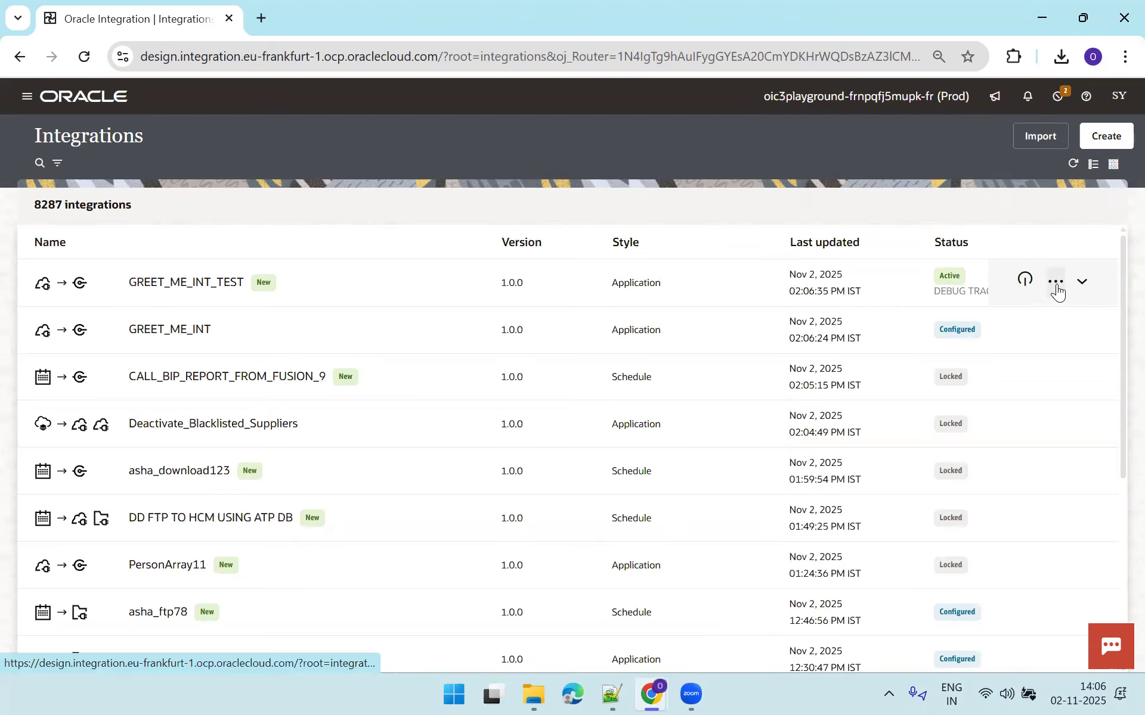
{"action": "left_click", "coordinate": [1056, 289]}
{"action": "left_click", "coordinate": [991, 428]}
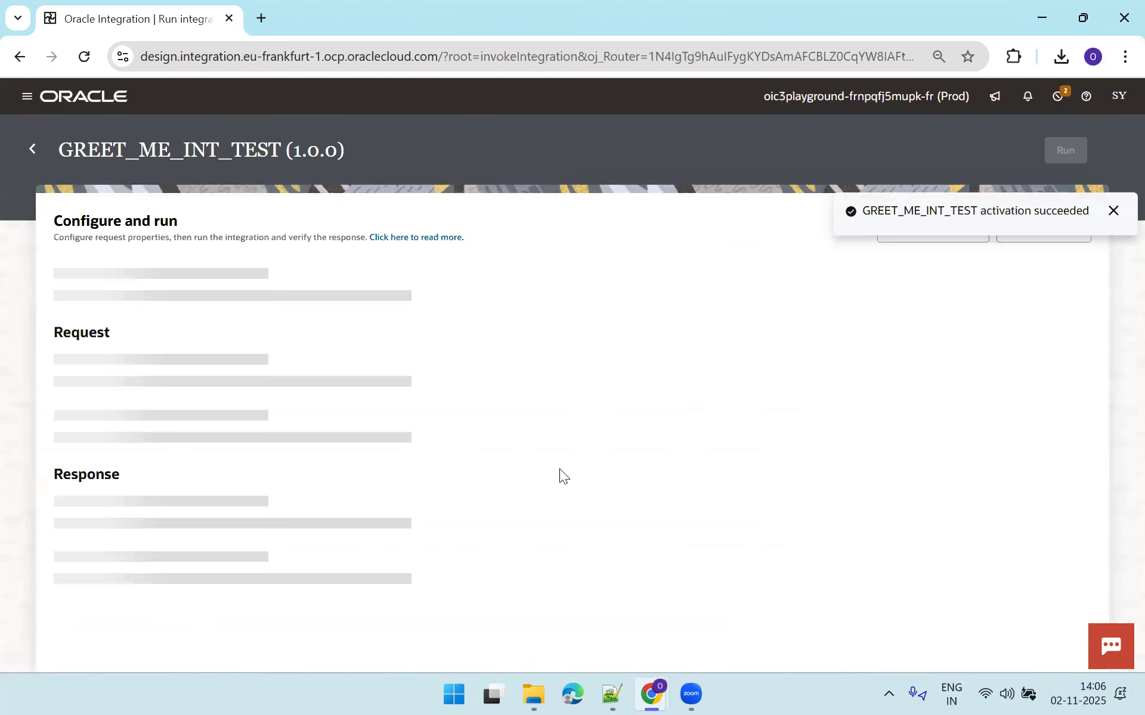
Run the integration test with a first user name as the userName value.
{"action": "left_click", "coordinate": [353, 394]}
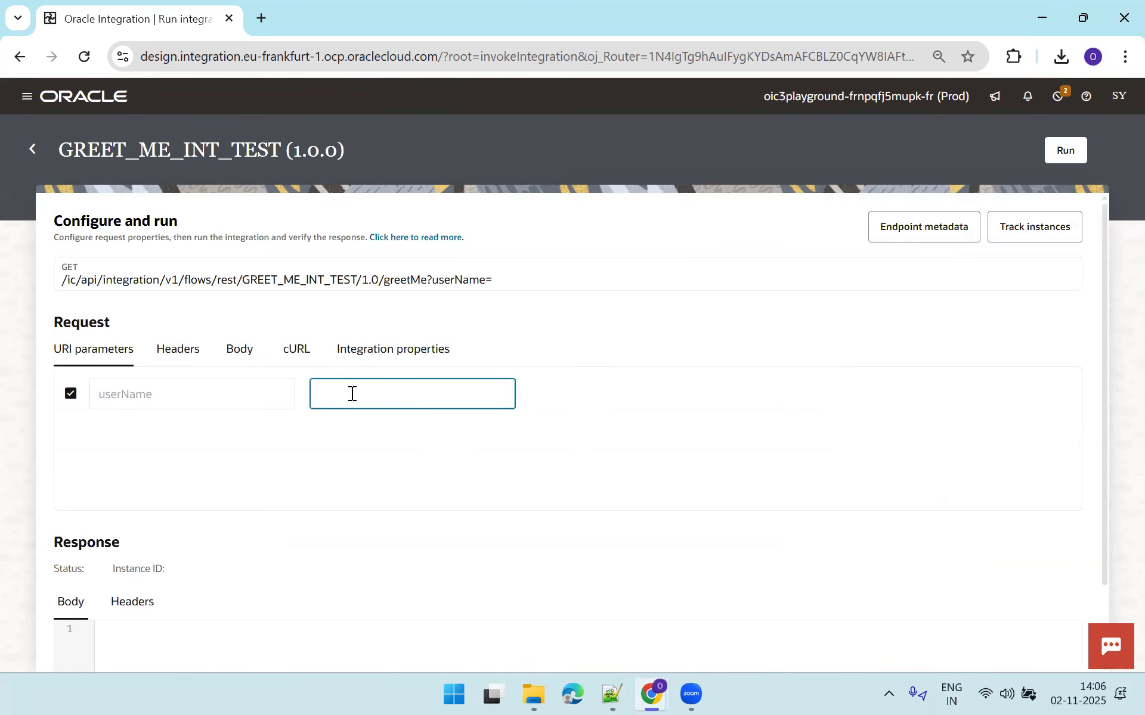
{"action": "type", "text": "Larry"}
{"action": "left_click", "coordinate": [1071, 149]}
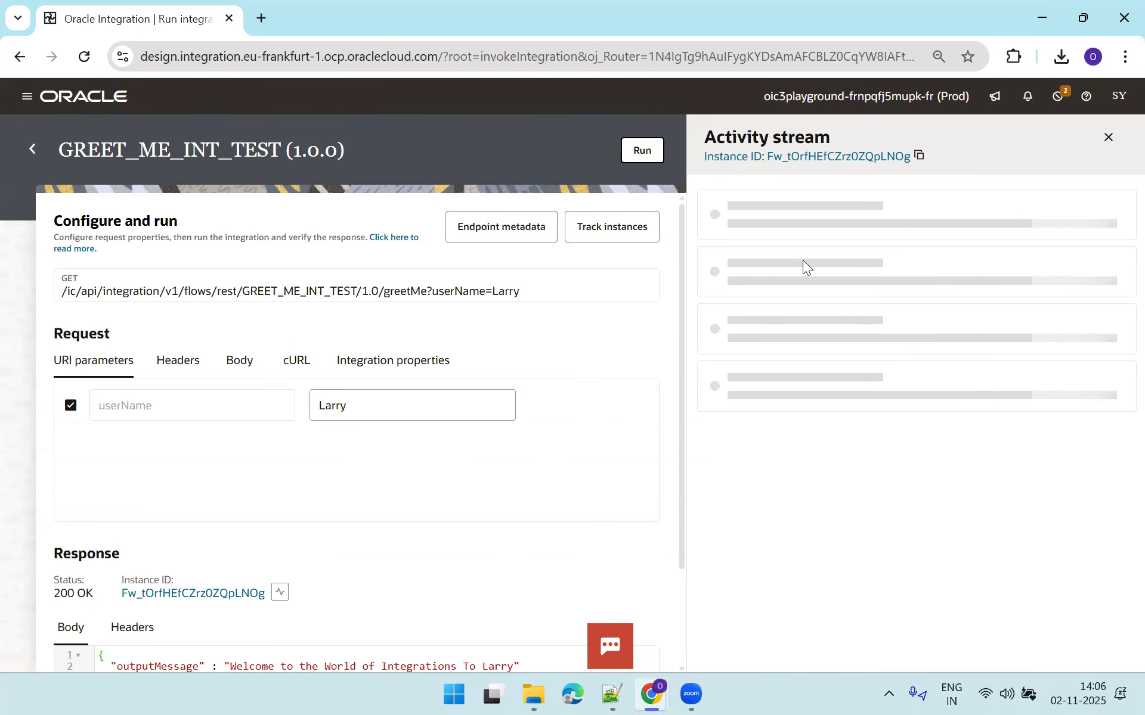
{"action": "left_click", "coordinate": [1107, 137]}
Replace userName with a second user name and run the test again.
{"action": "left_click", "coordinate": [426, 391]}
{"action": "key", "text": "ctrl+a"}
{"action": "type", "text": "Seeta"}
{"action": "left_click", "coordinate": [1066, 157]}
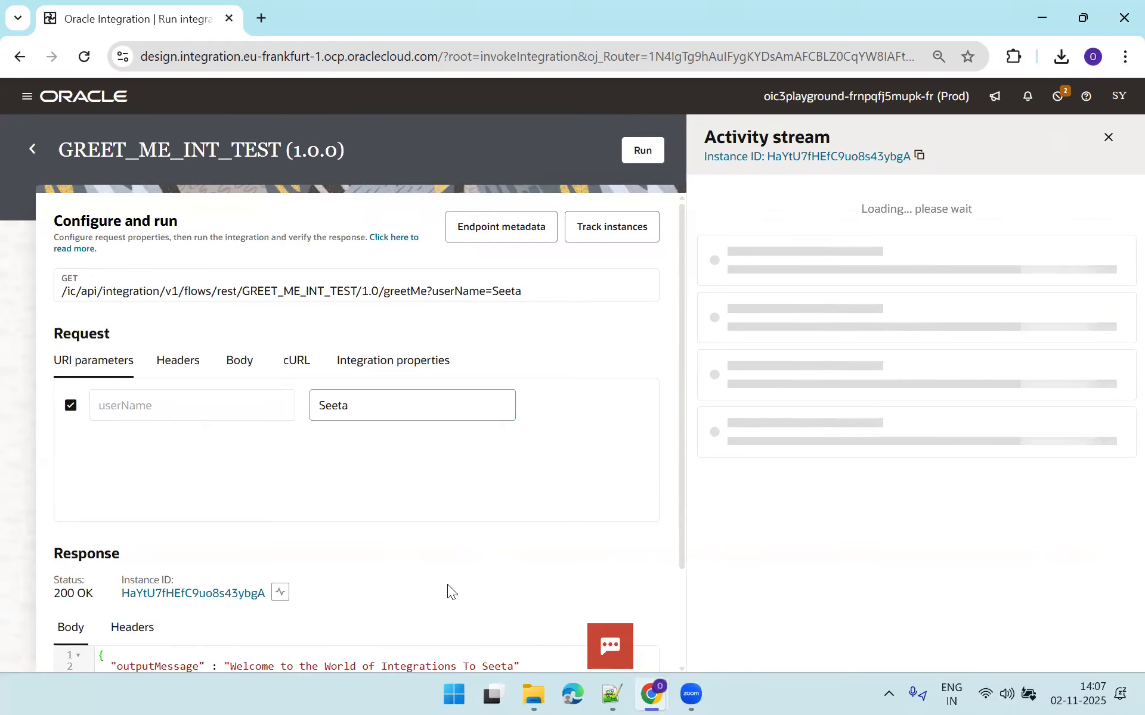
{"action": "left_click", "coordinate": [1108, 138]}
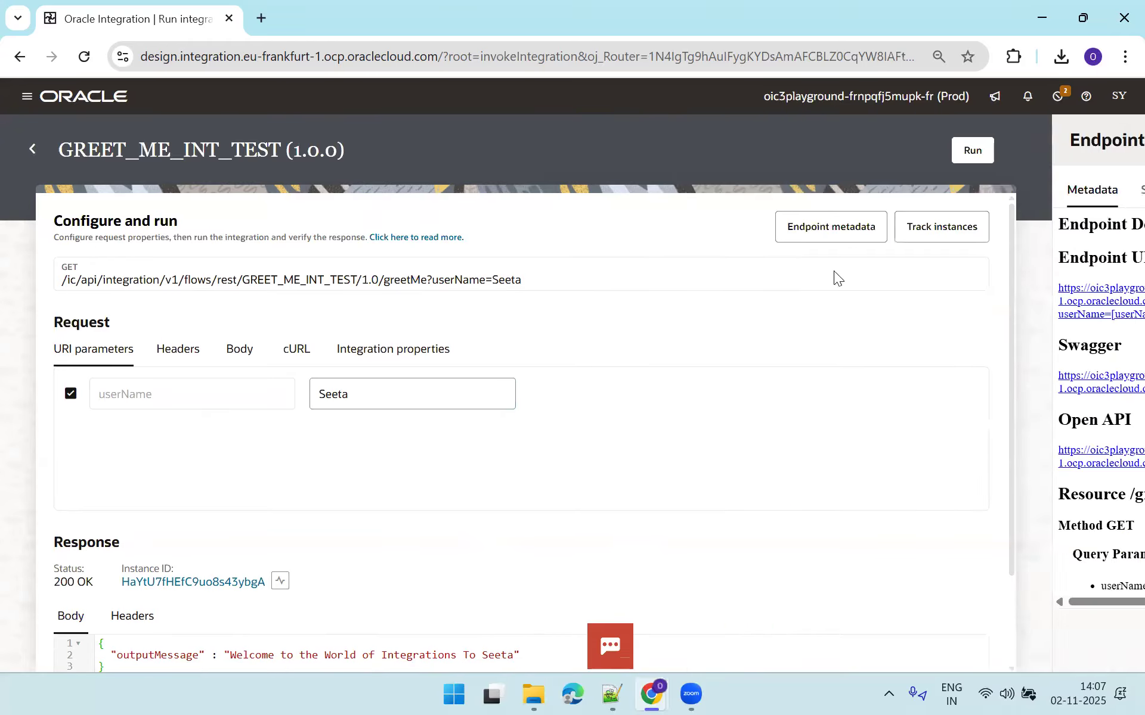